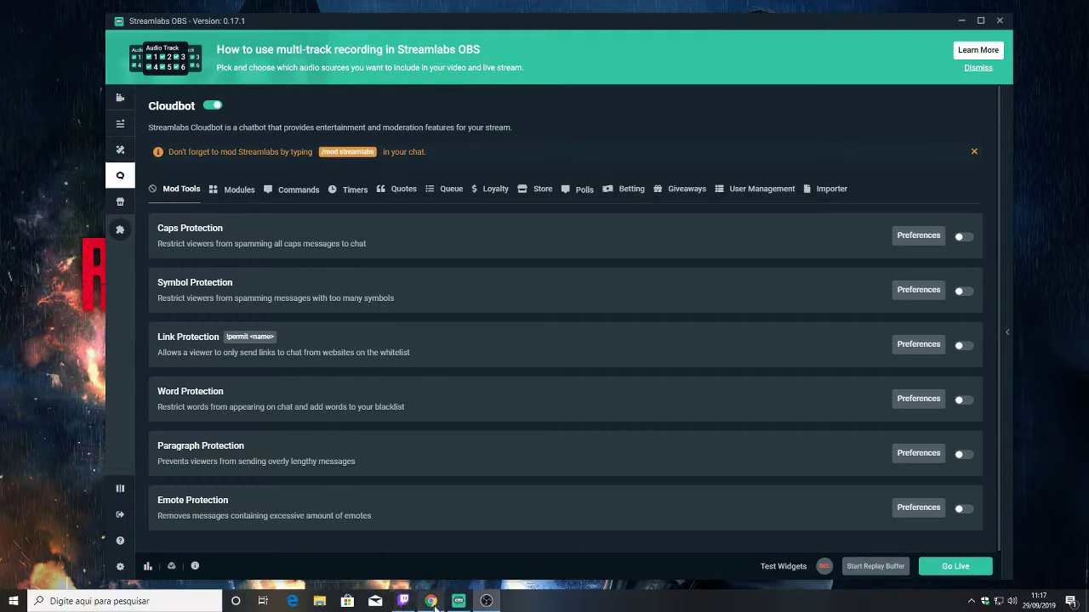
# Step: Bring the browser window up over the Streamlabs OBS Cloudbot Mod Tools page
pyautogui.click(432, 609)
# Step: Open the Chewbacca sound page on Myinstants and preview the sound
pyautogui.click(375, 139)
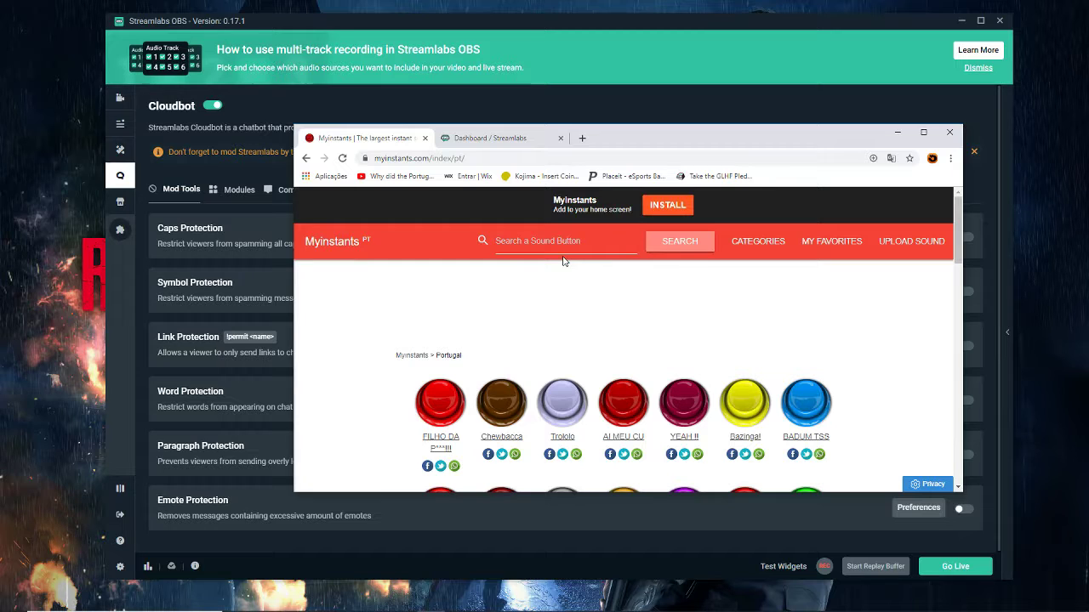
pyautogui.scroll(-1, 775, 321)
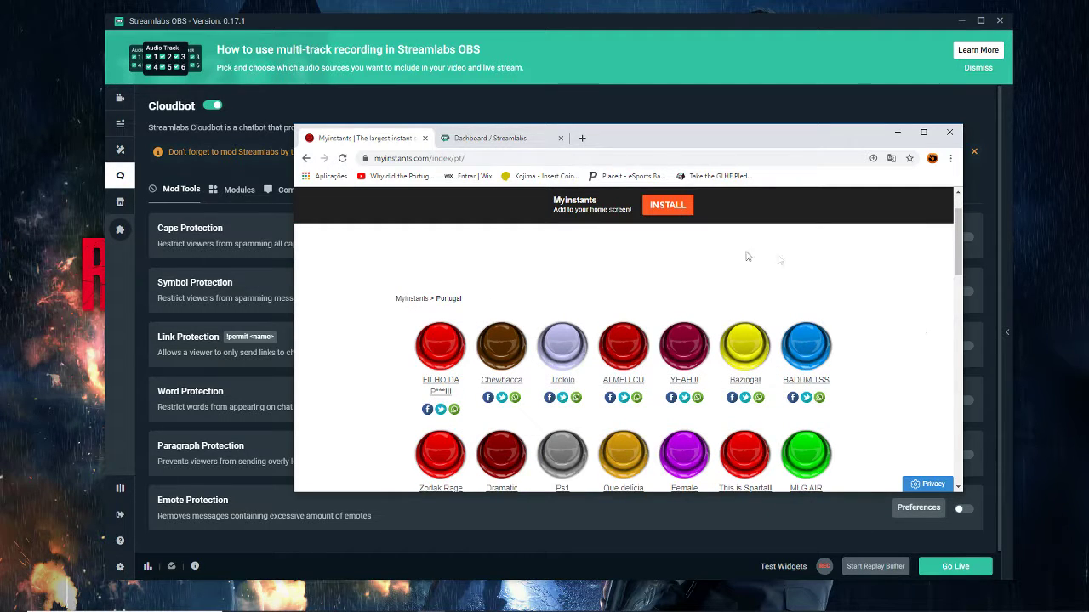
pyautogui.click(500, 380)
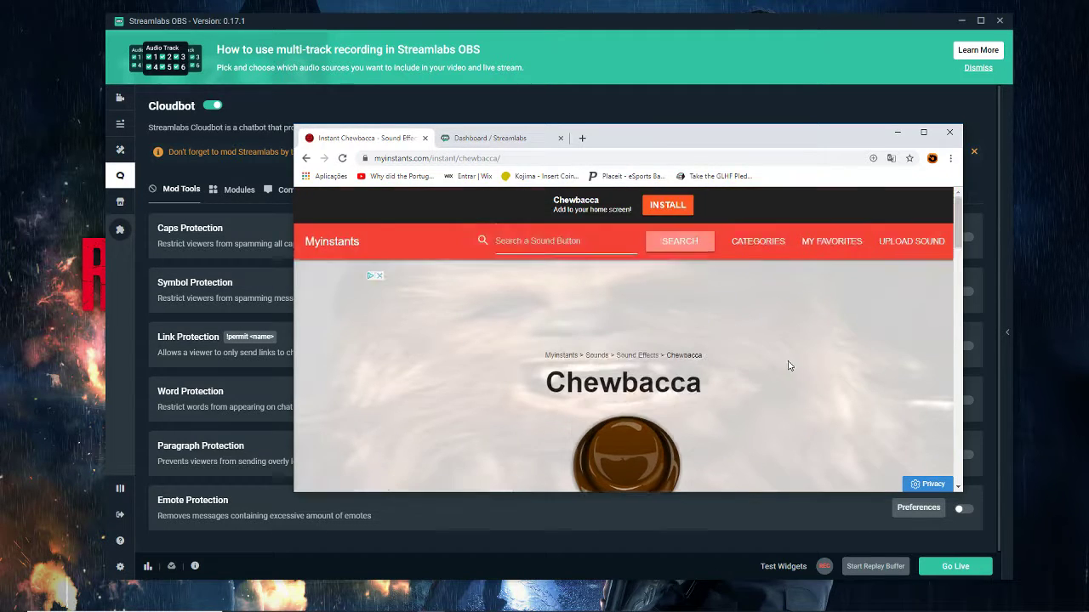
pyautogui.scroll(-2, 789, 366)
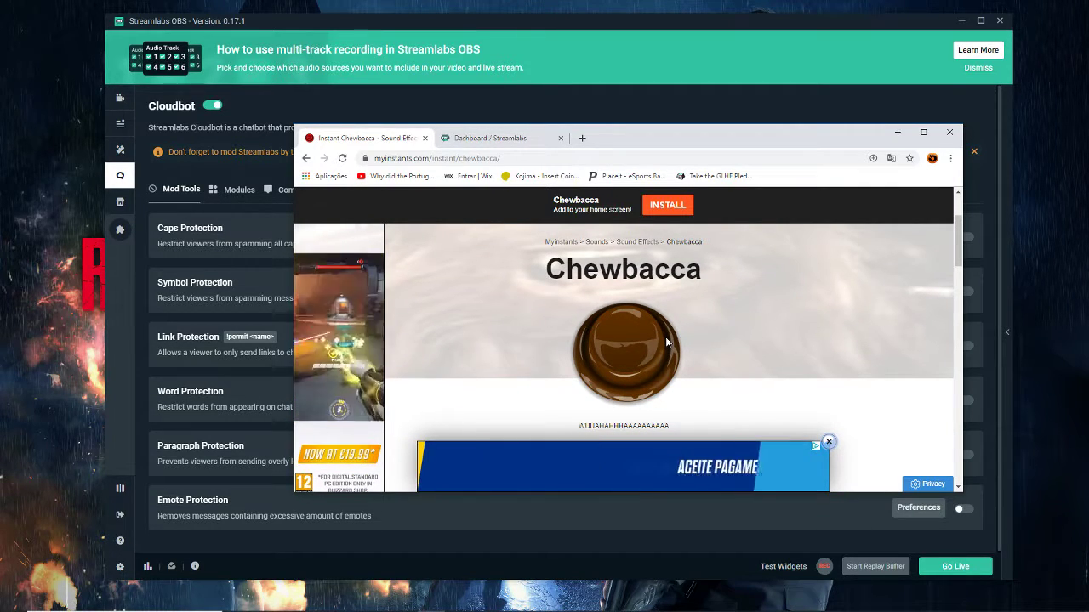
pyautogui.click(631, 348)
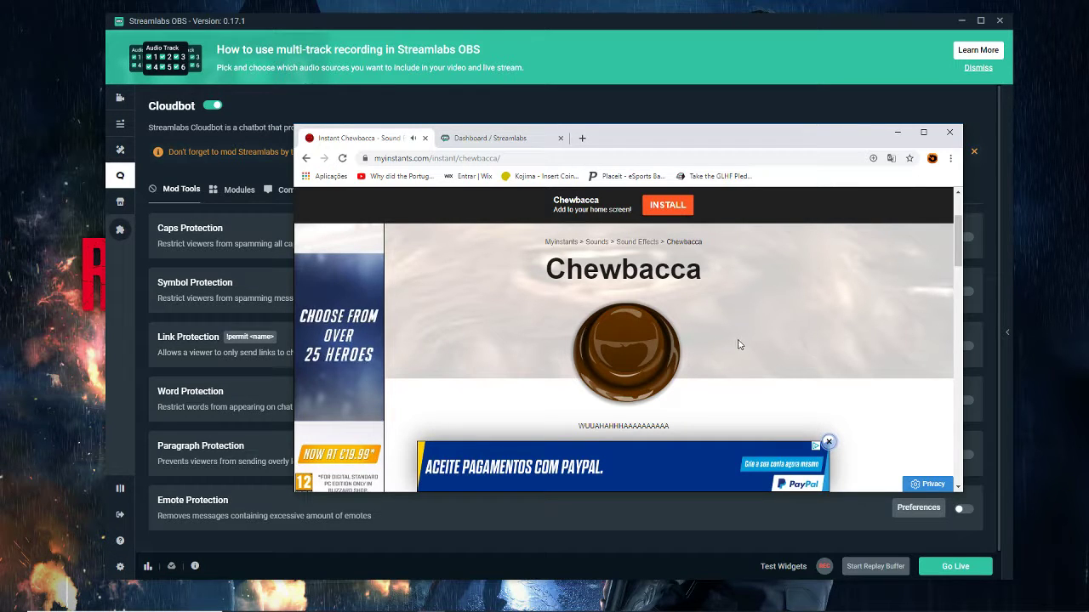
# Step: Download the Chewbacca sound as chewbacca.swf.mp3 and return to the Portugal sound list
pyautogui.scroll(-1, 740, 345)
pyautogui.scroll(-2, 751, 342)
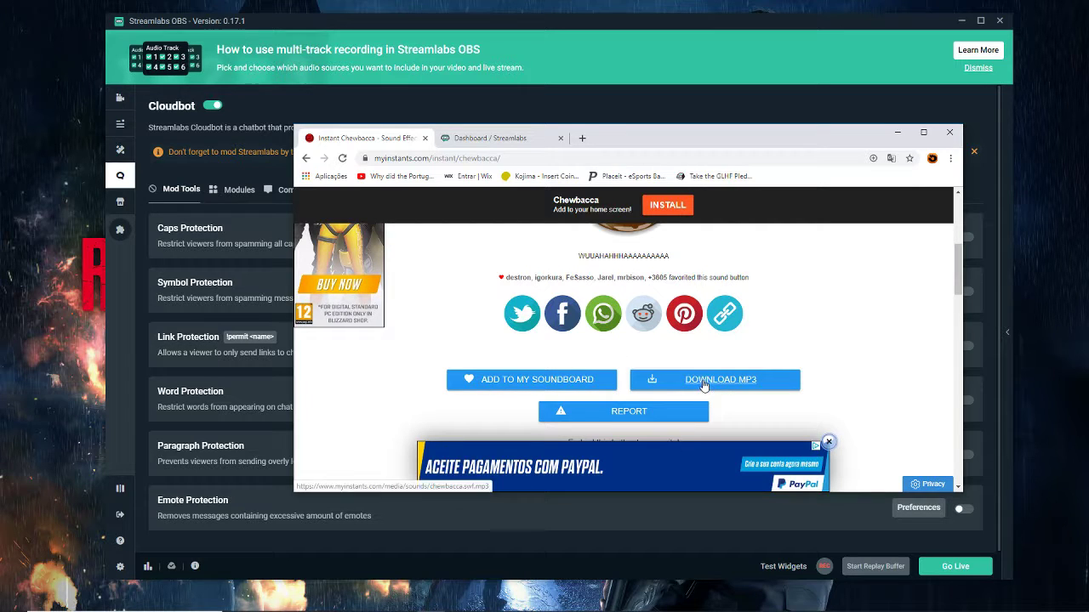
pyautogui.click(706, 385)
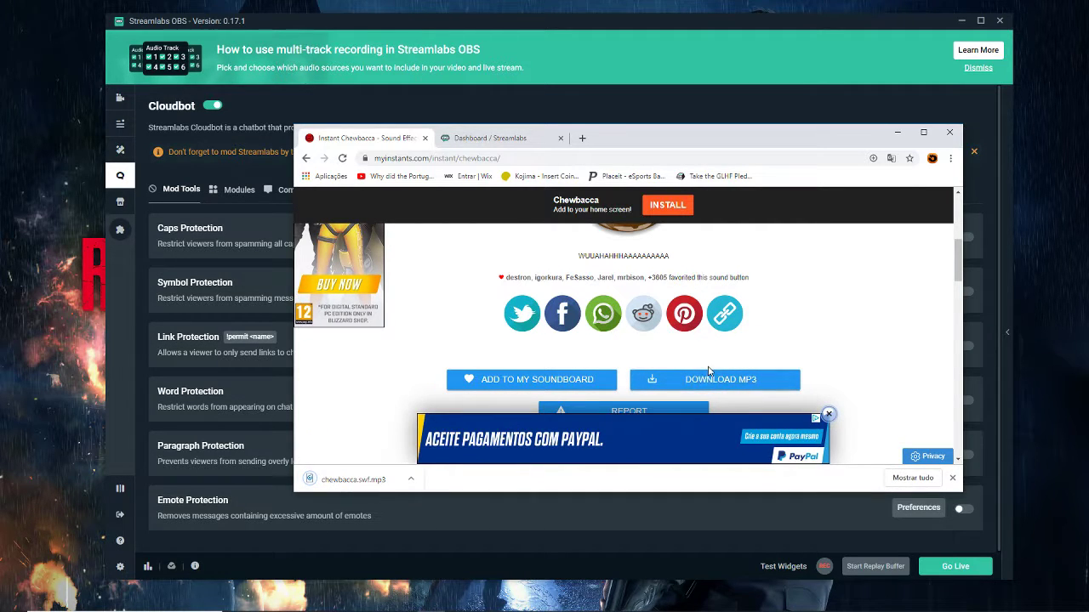
pyautogui.click(951, 479)
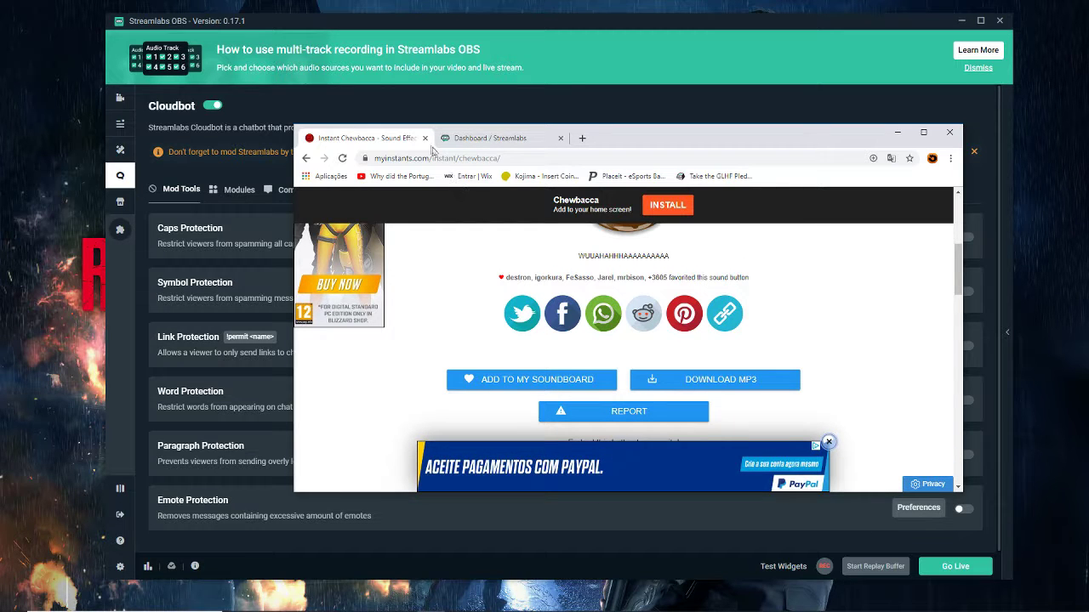
pyautogui.scroll(3, 471, 328)
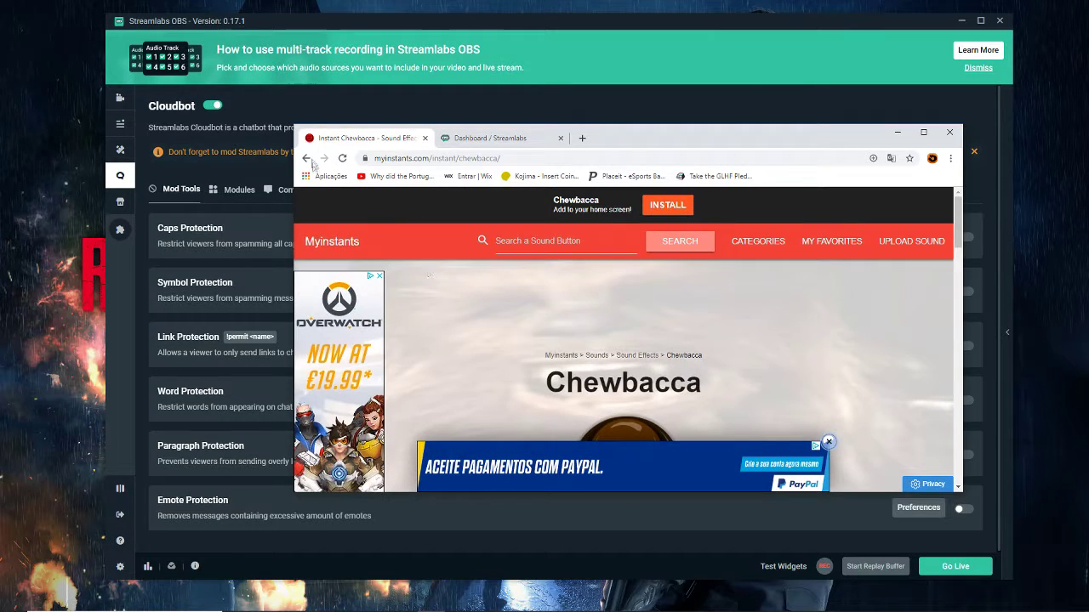
pyautogui.click(670, 240)
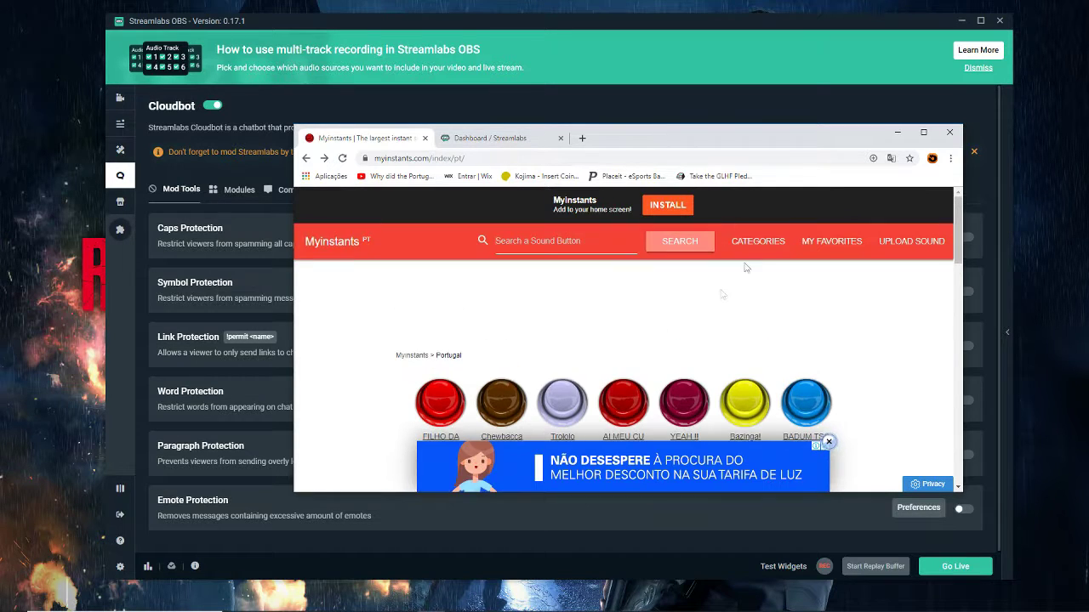
# Step: Briefly try the Myinstants search, minimize Chrome, then restore it over Streamlabs OBS
pyautogui.click(603, 241)
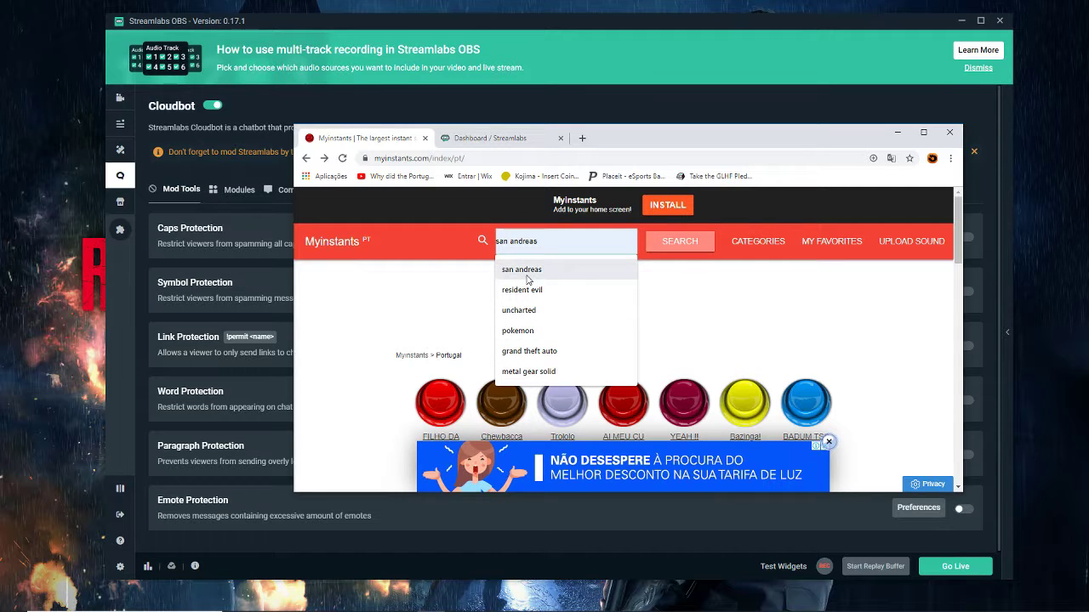
pyautogui.click(420, 308)
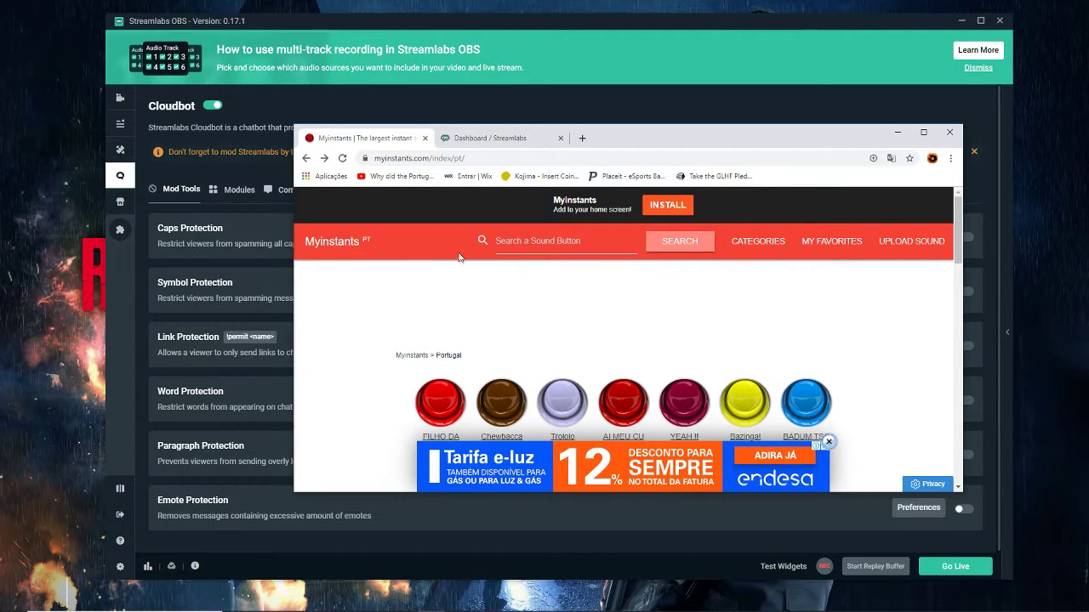
pyautogui.click(895, 133)
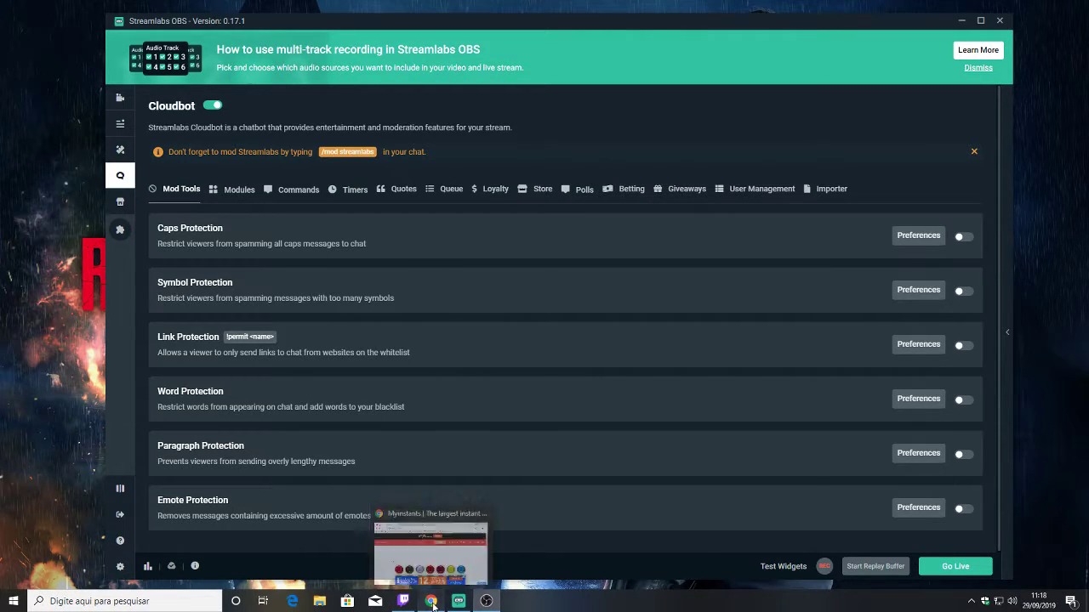
pyautogui.click(433, 602)
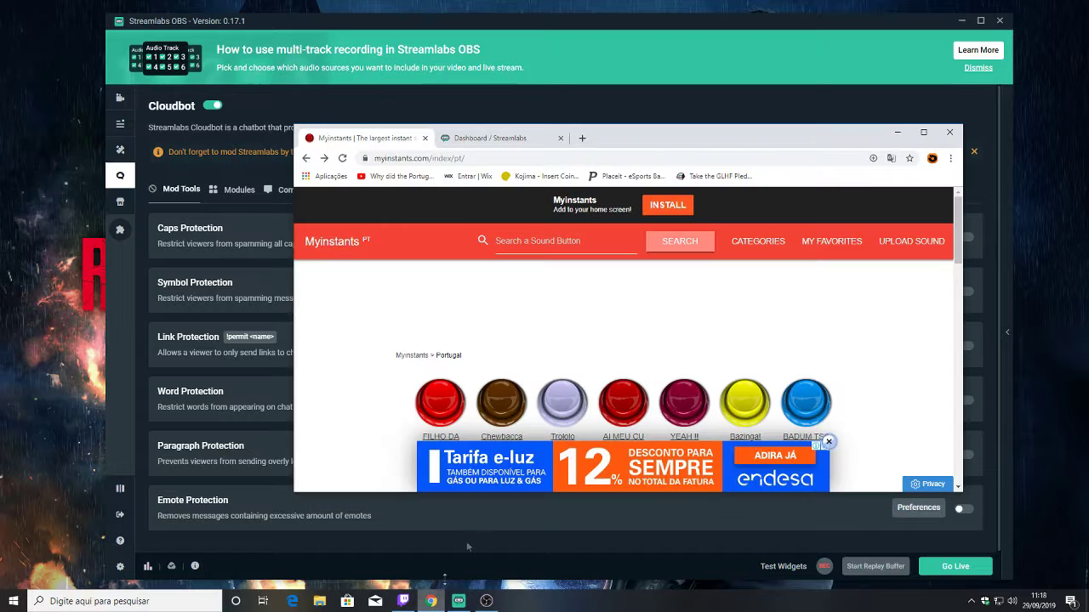
# Step: Maximize the Streamlabs dashboard, go to Cloudbot's Loyalty Store, and start a new item
pyautogui.click(498, 145)
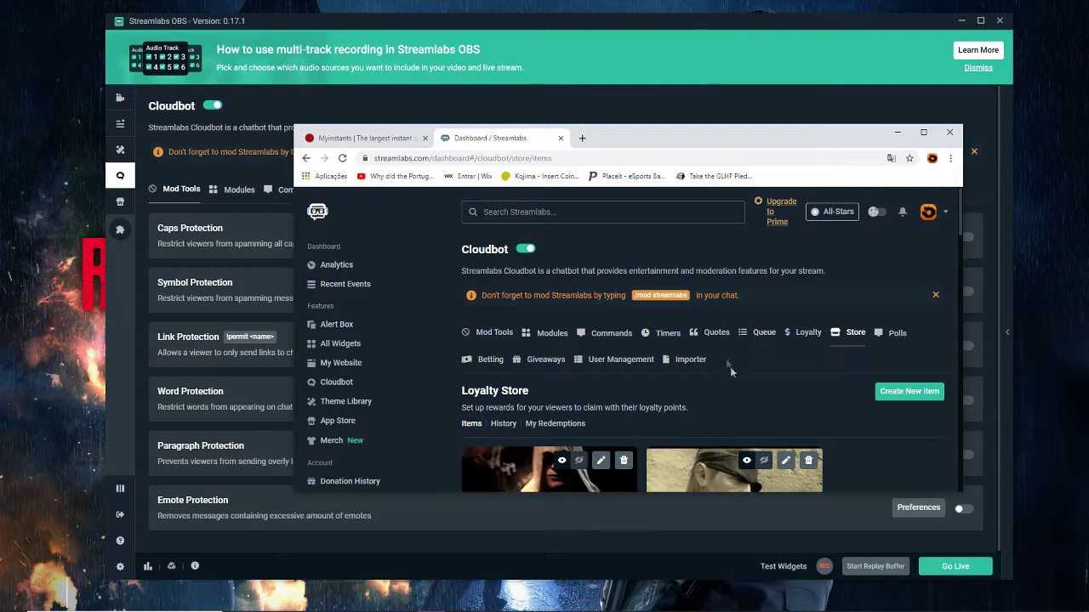
pyautogui.scroll(-1, 388, 344)
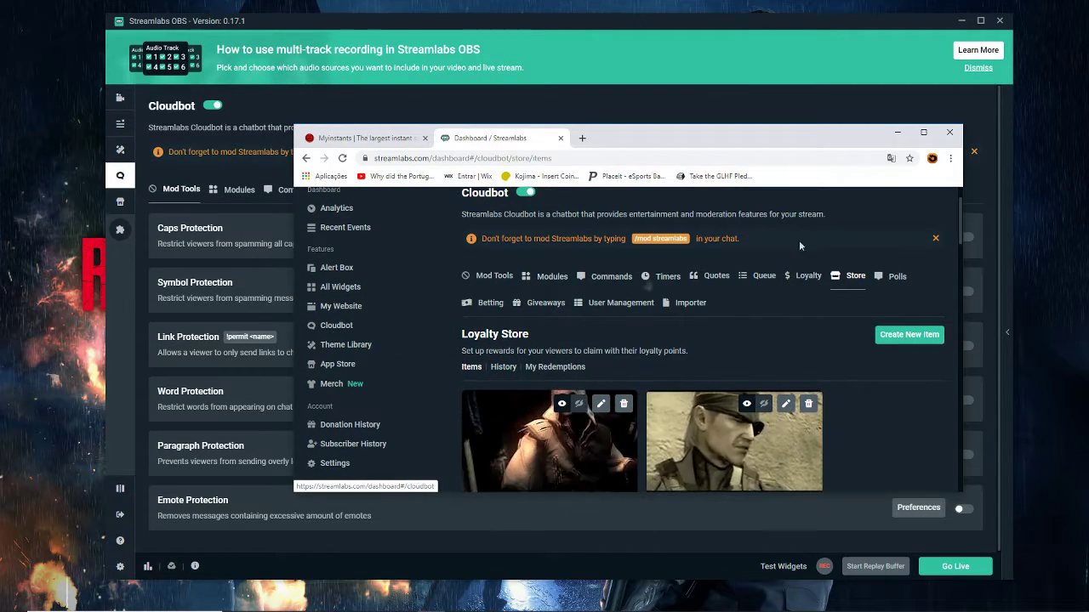
pyautogui.click(923, 132)
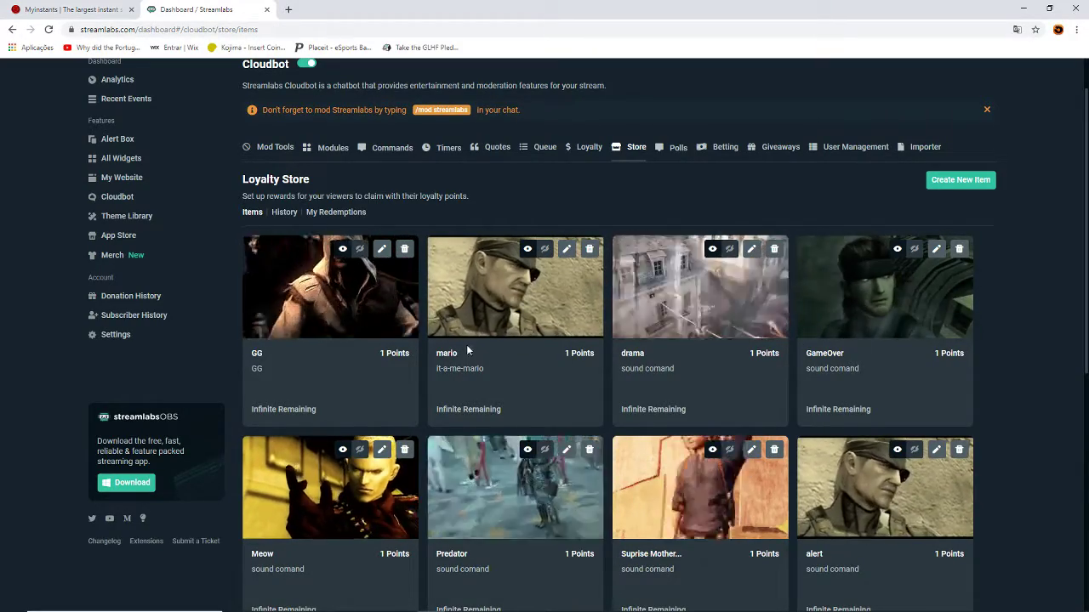
pyautogui.scroll(-4, 469, 347)
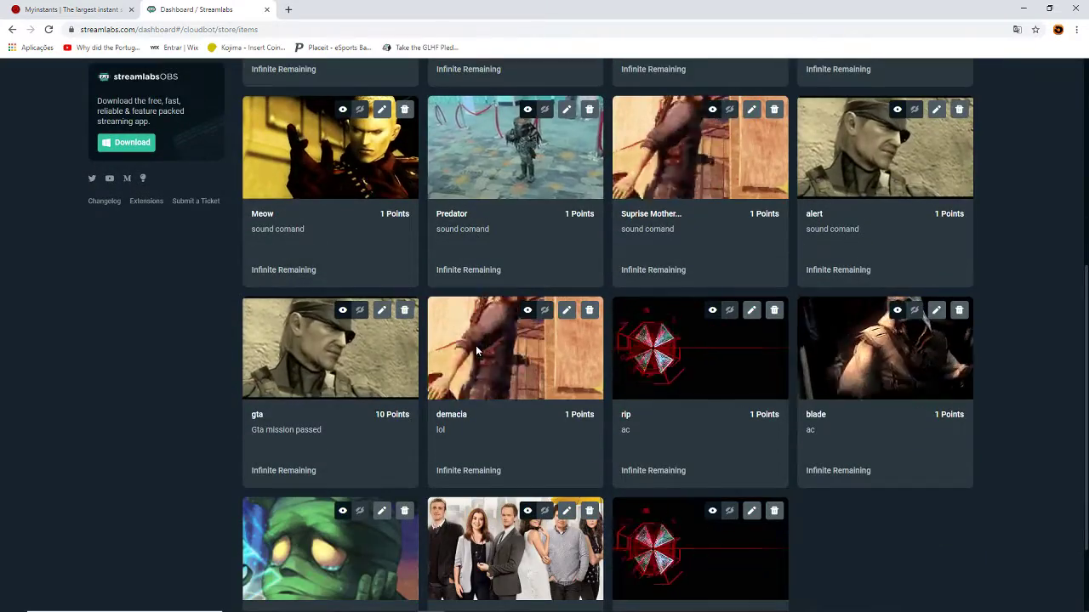
pyautogui.scroll(5, 411, 343)
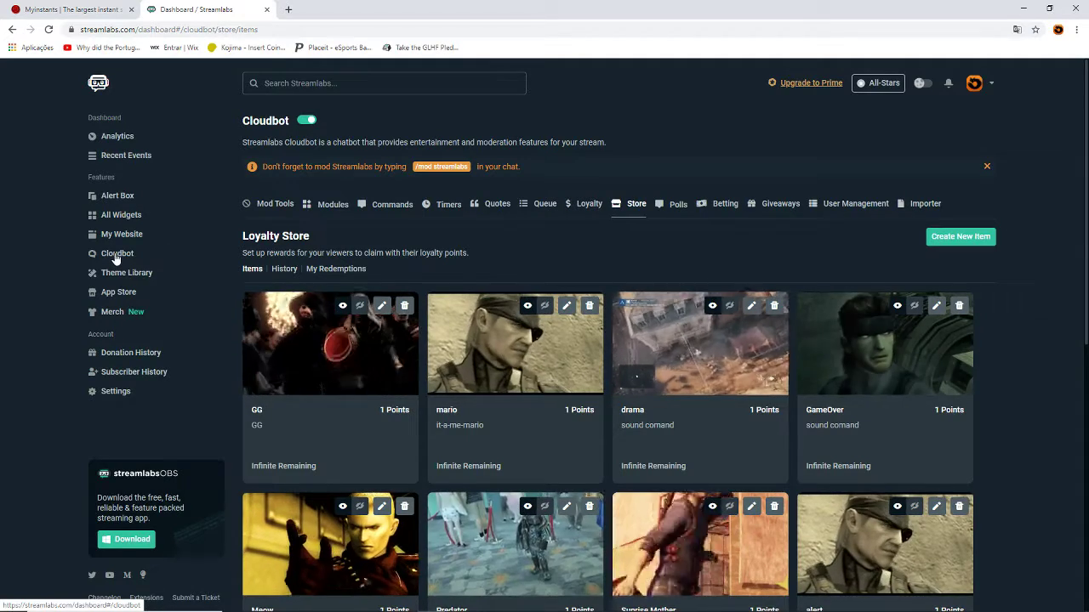
pyautogui.click(116, 255)
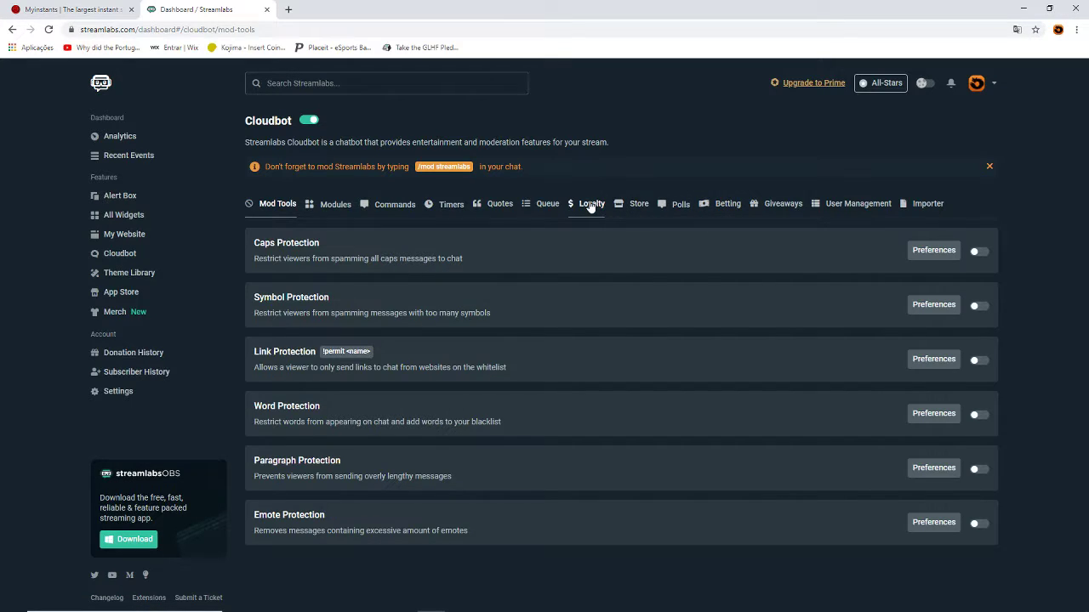
pyautogui.click(626, 209)
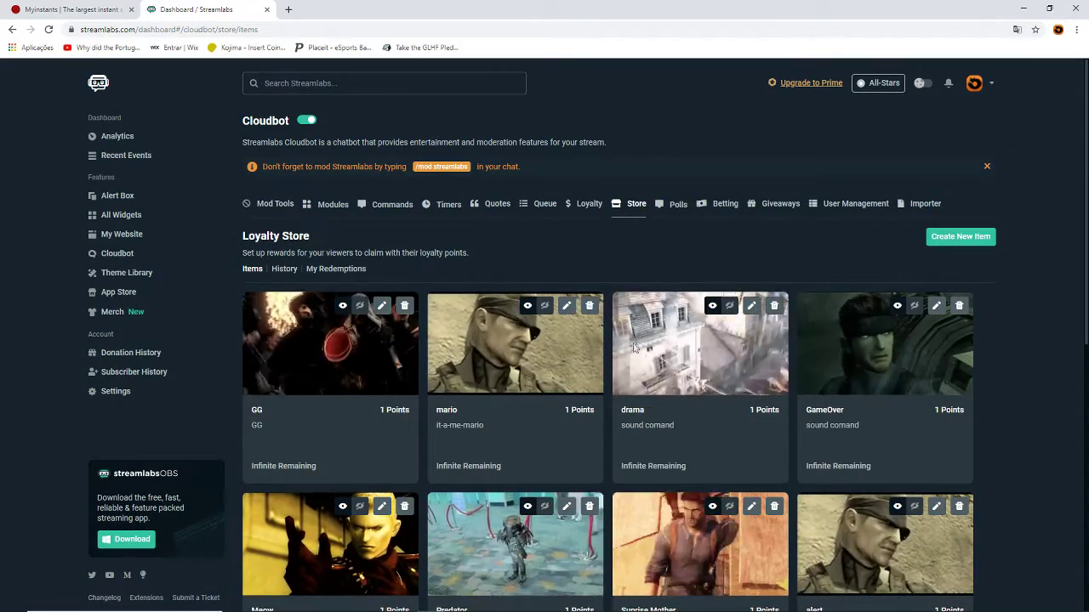
pyautogui.click(951, 241)
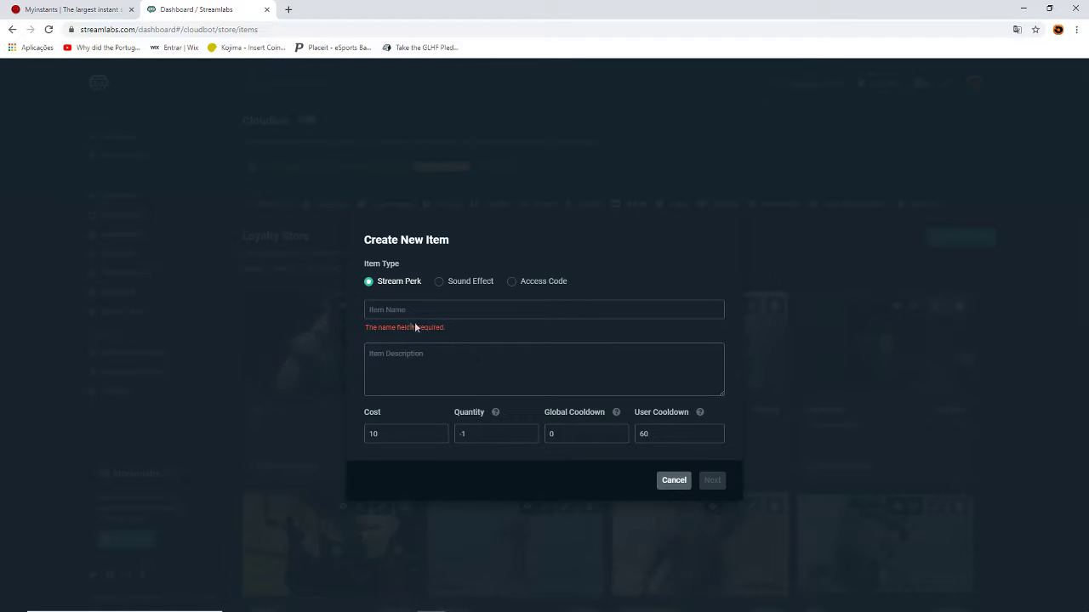
# Step: Name the new Loyalty Store item 'star wars'
pyautogui.click(415, 310)
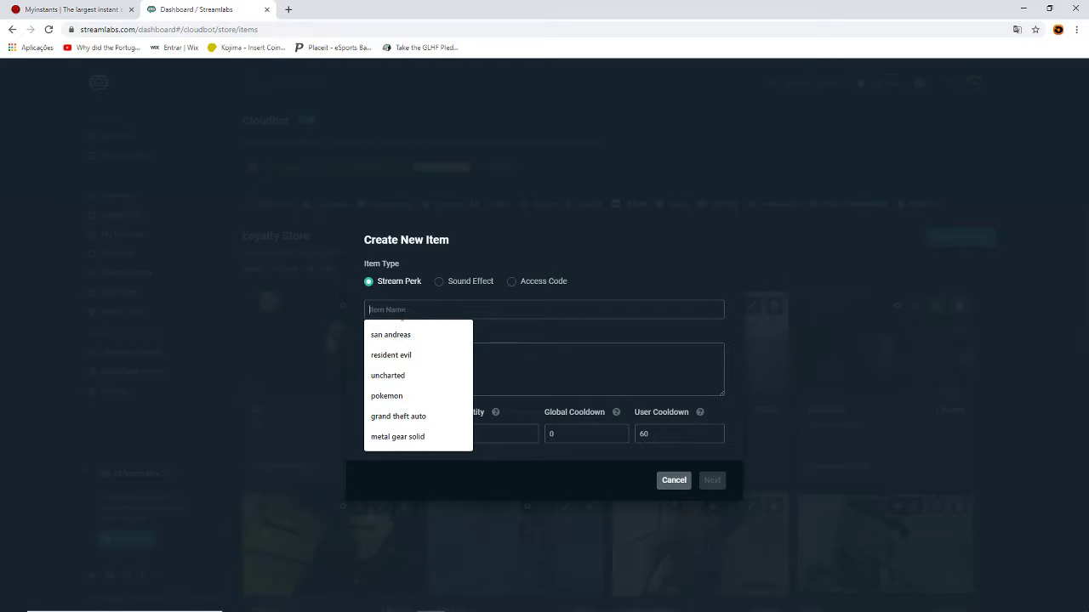
pyautogui.write('sta')
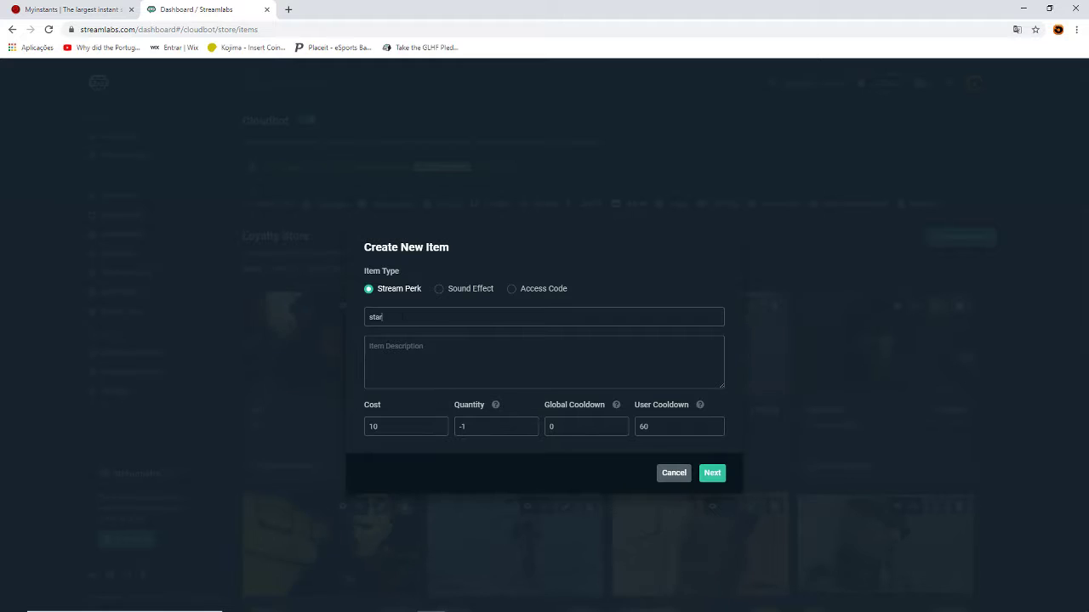
pyautogui.write('rs')
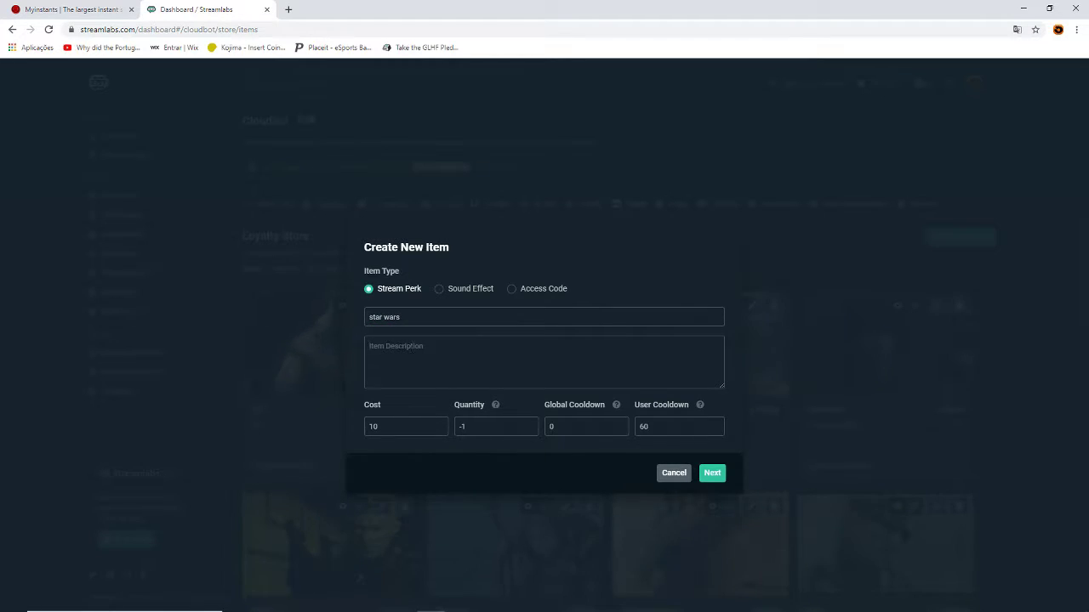
pyautogui.click(400, 349)
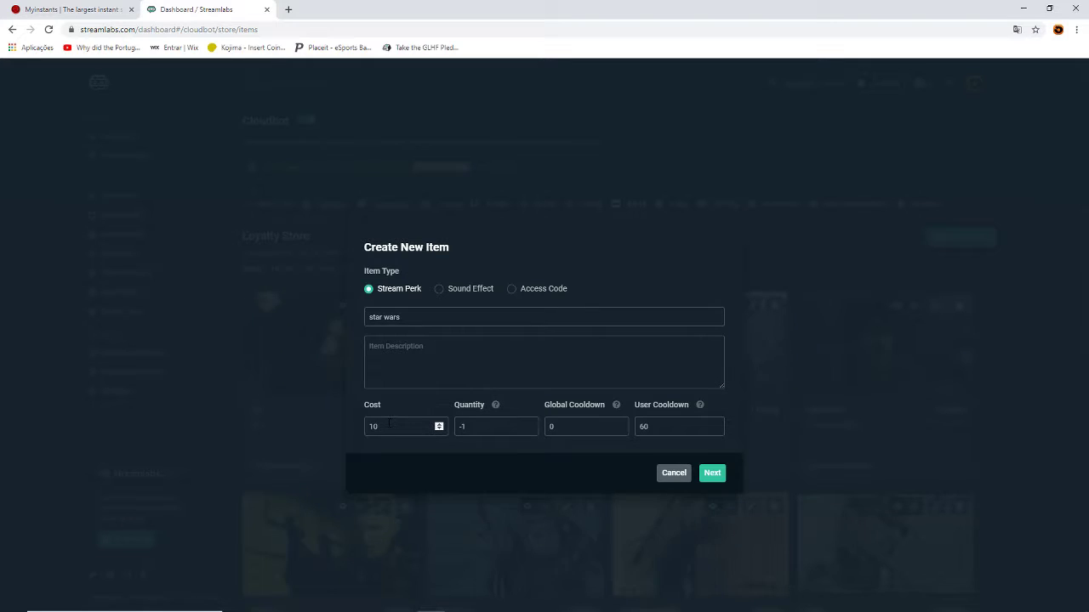
# Step: Enter 'chewbacca' as the item description, correcting the 'chewbecca' misspelling
pyautogui.click(385, 425)
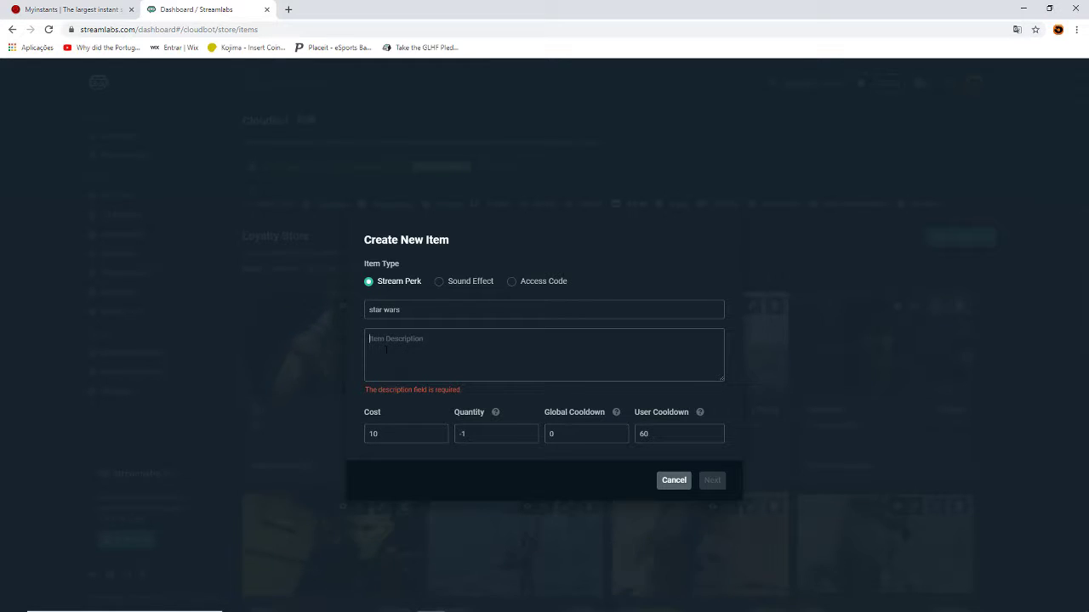
pyautogui.write('c')
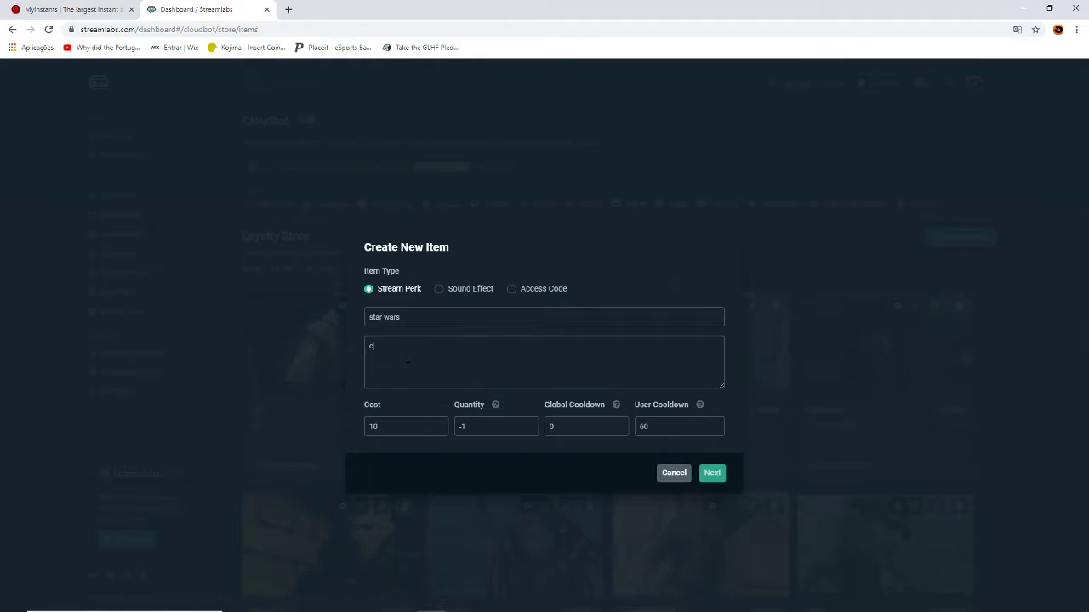
pyautogui.write('hewbacca')
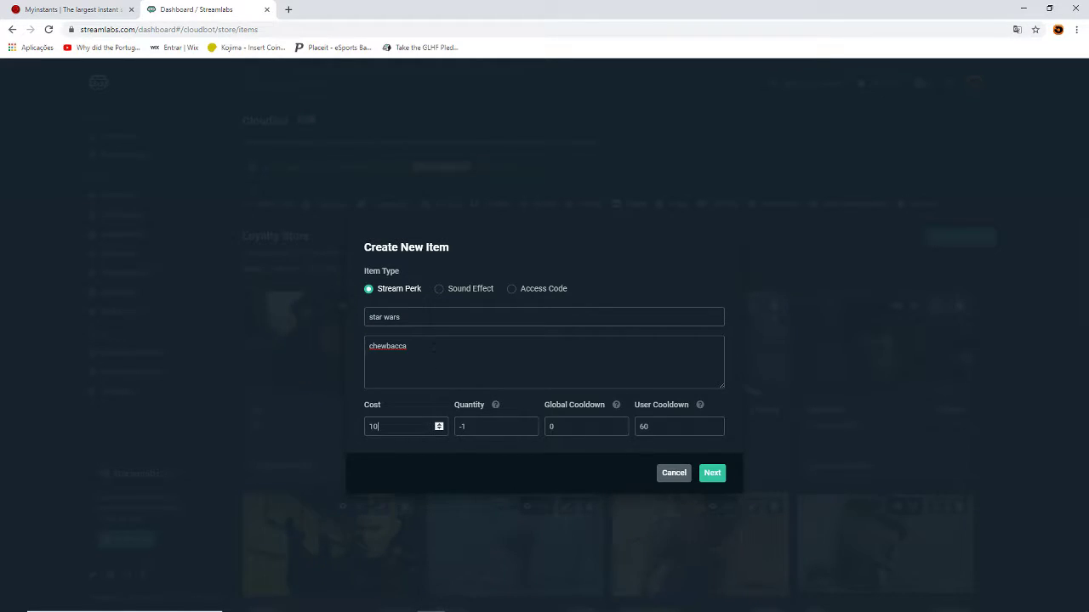
pyautogui.doubleClick(422, 346)
pyautogui.click(414, 369)
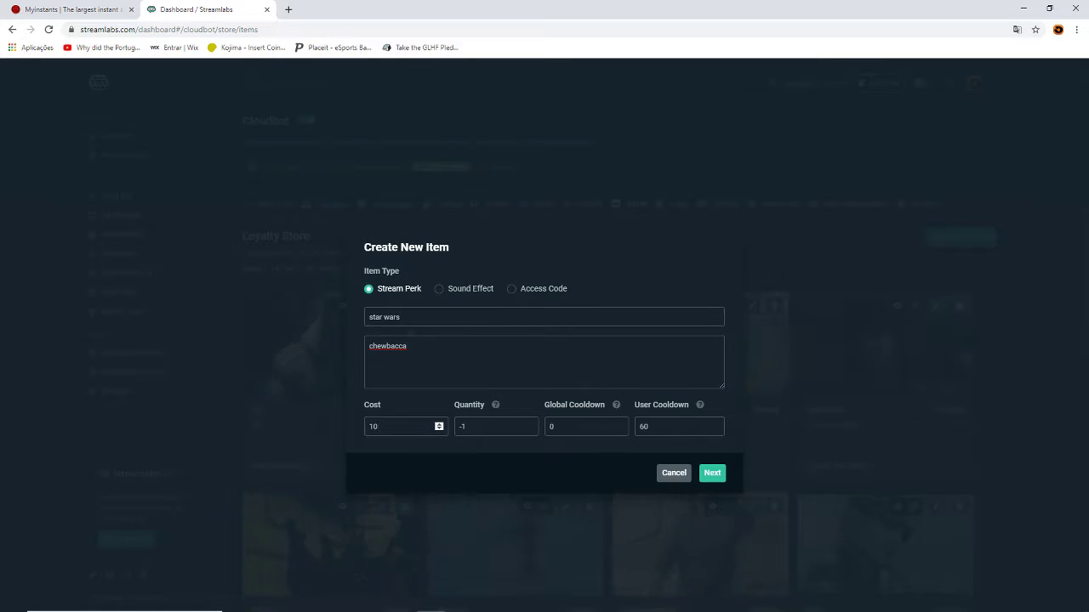
pyautogui.click(425, 317)
pyautogui.click(419, 349)
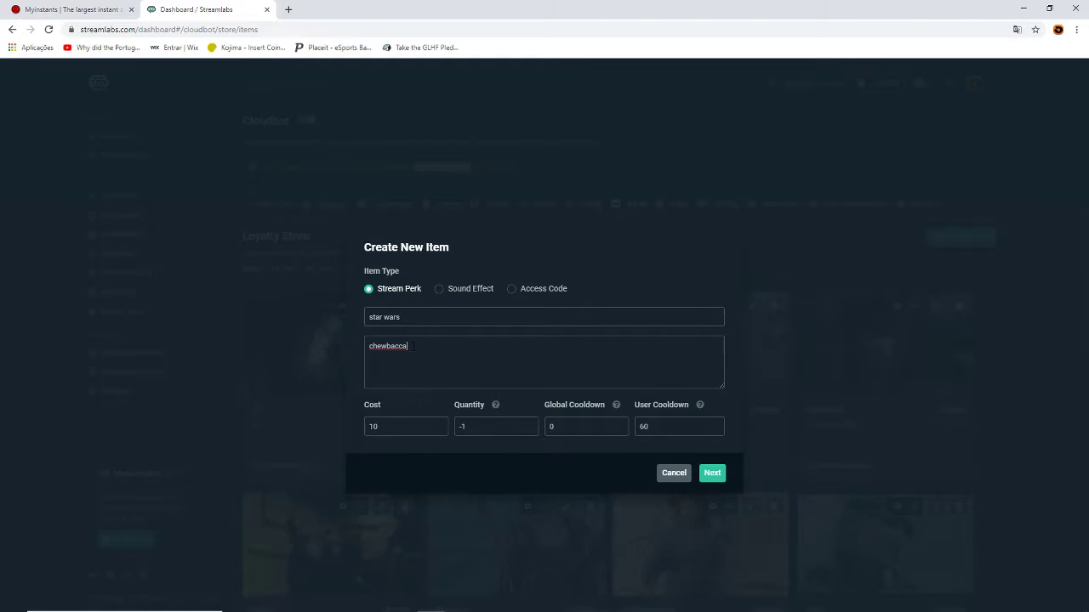
pyautogui.click(385, 356)
pyautogui.press('BackSpace')
pyautogui.write('a')
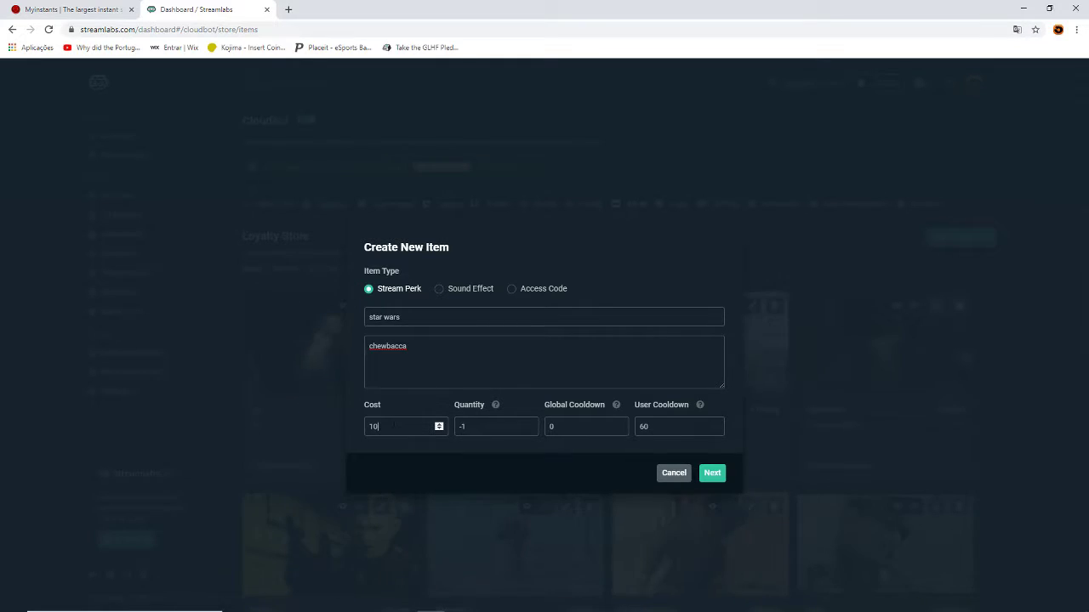
pyautogui.click(401, 423)
# Step: Set the perk's cost to 1, keeping global cooldown 0 and user cooldown 60
pyautogui.write('0')
pyautogui.moveTo(394, 428); pyautogui.dragTo(359, 428)
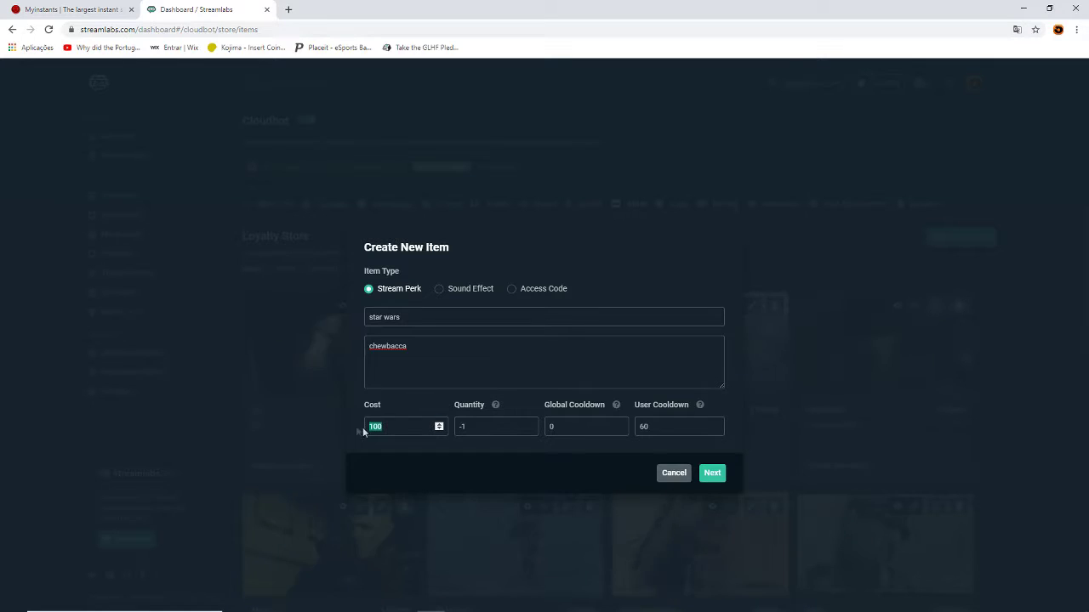
pyautogui.write('50')
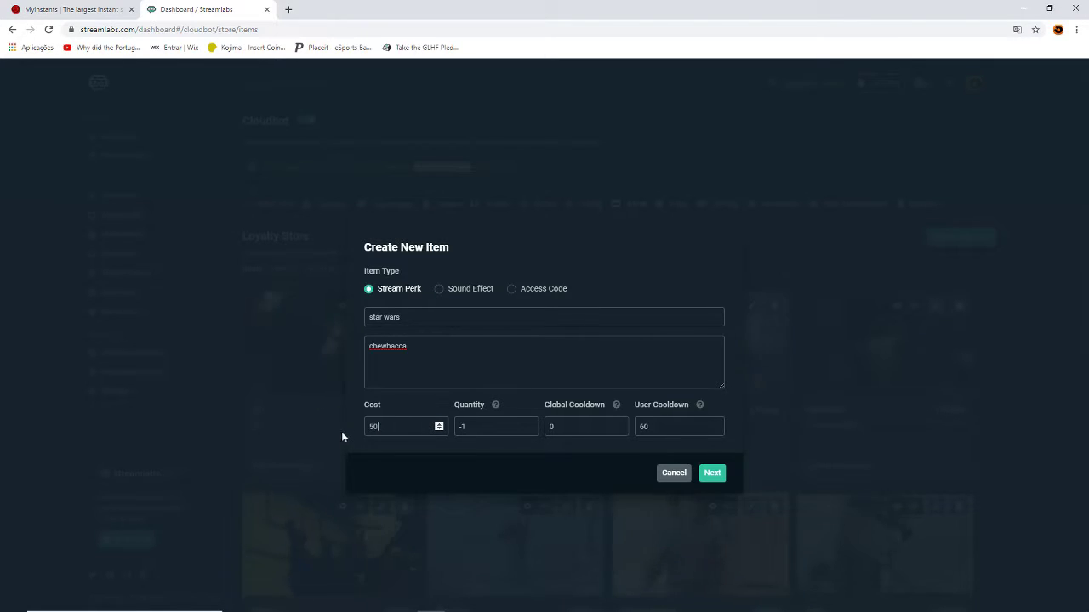
pyautogui.press('BackSpace')
pyautogui.press('BackSpace')
pyautogui.write('1')
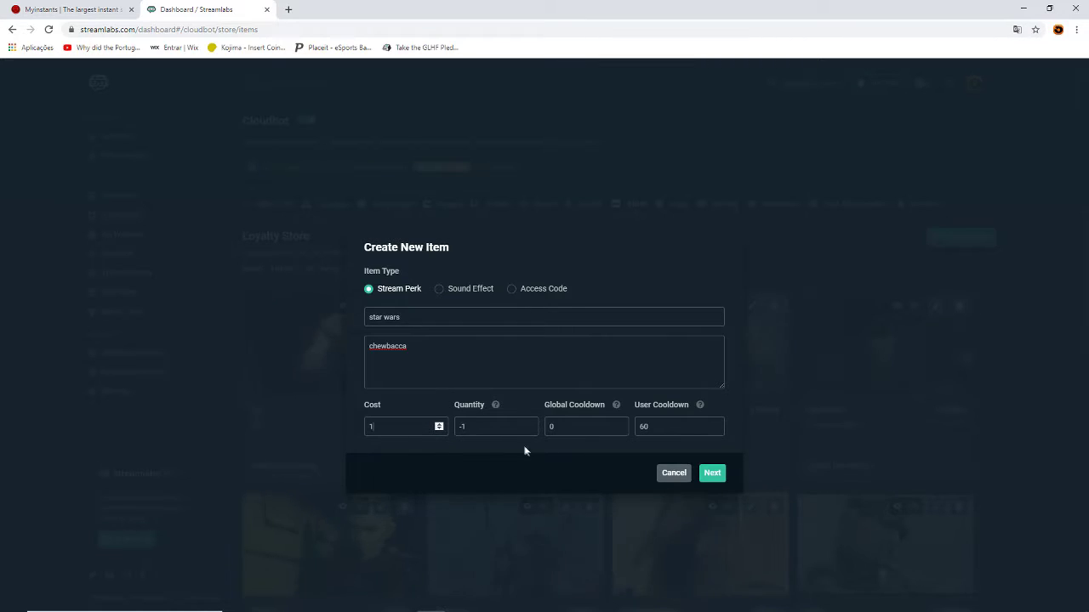
pyautogui.click(577, 429)
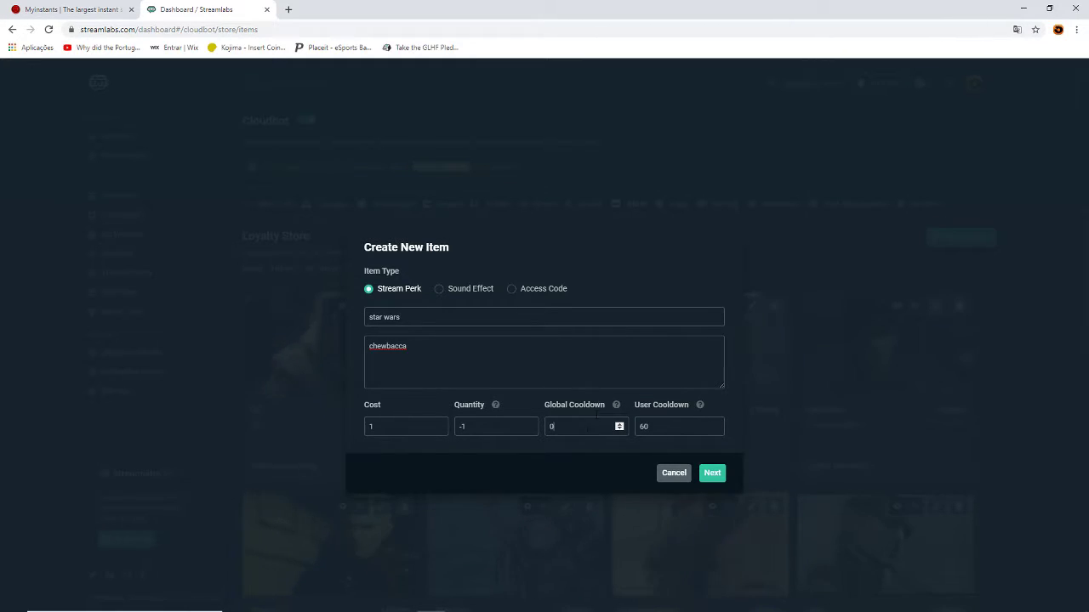
pyautogui.click(665, 405)
pyautogui.click(712, 475)
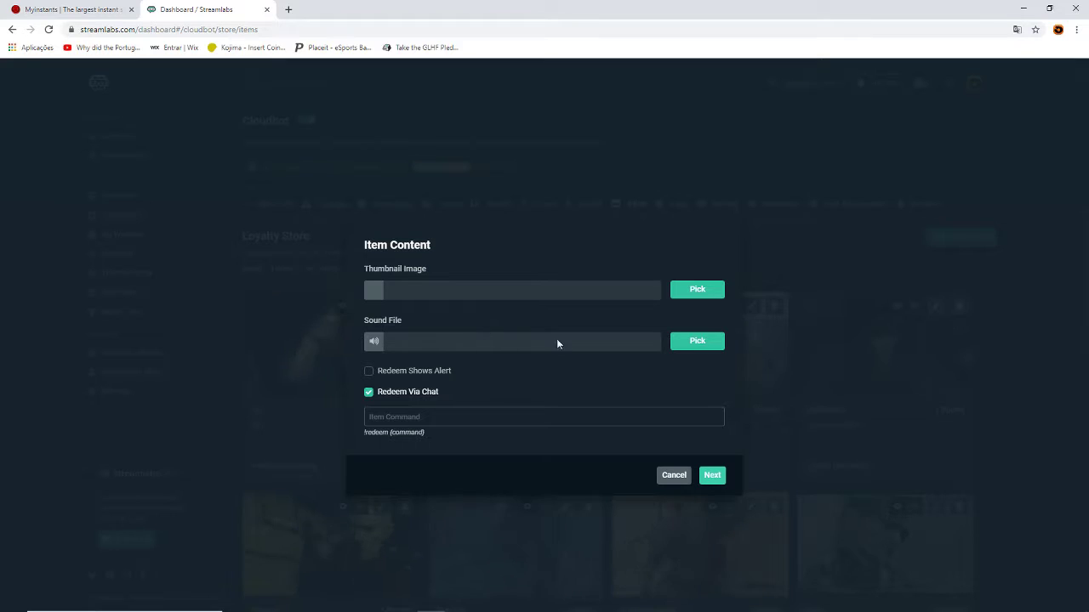
# Step: Upload chewbacca.swf-cV8.ogg to the Media Gallery and attach it as the item's sound file
pyautogui.click(694, 349)
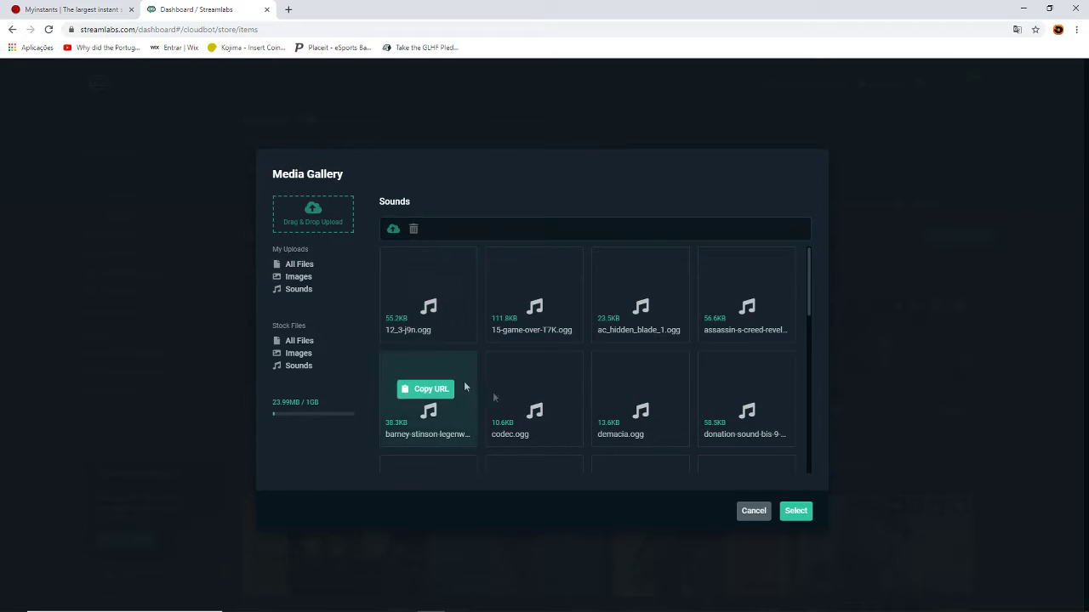
pyautogui.scroll(-3, 548, 406)
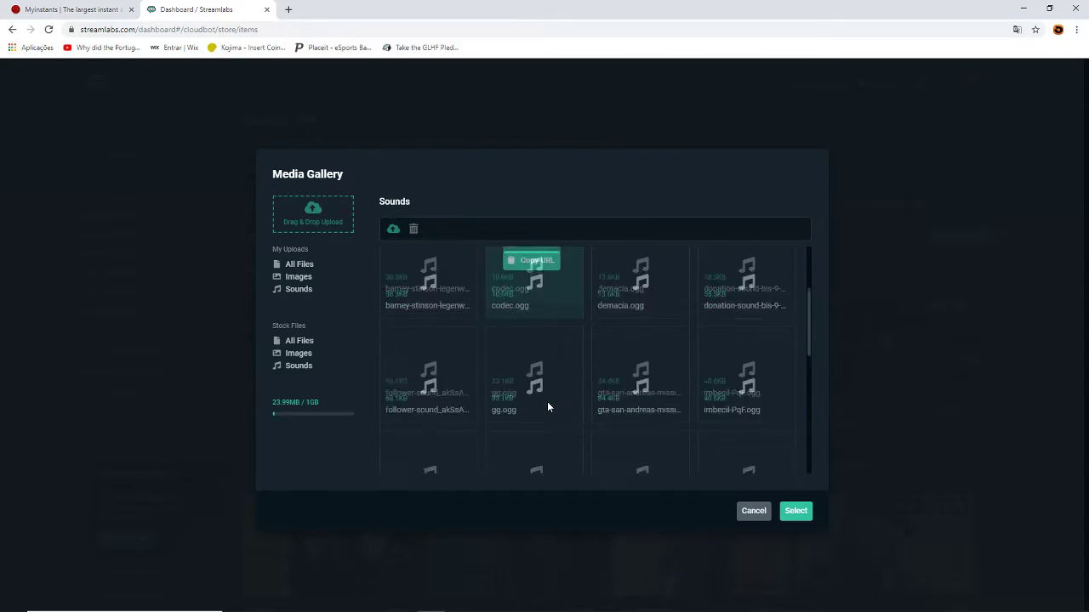
pyautogui.scroll(2, 548, 407)
pyautogui.scroll(1, 547, 405)
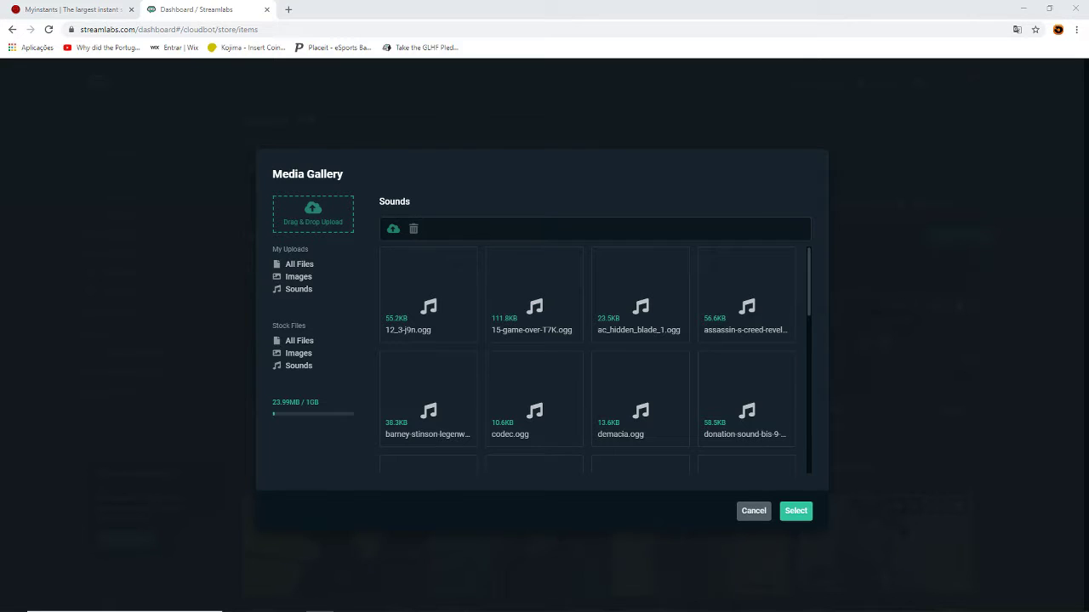
pyautogui.moveTo(0, 310); pyautogui.dragTo(317, 228)
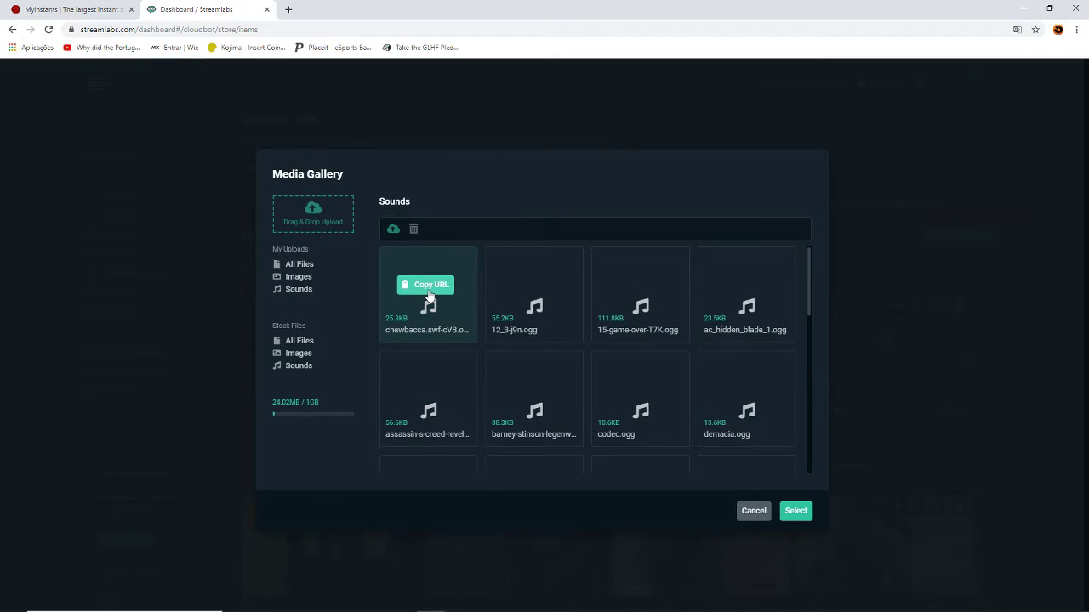
pyautogui.click(428, 289)
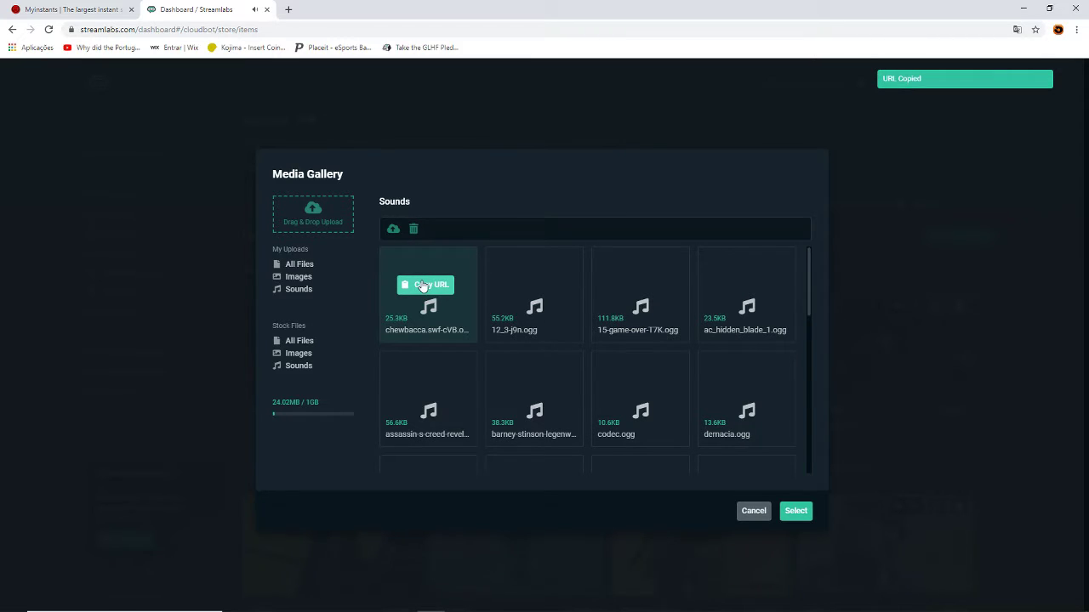
pyautogui.click(795, 513)
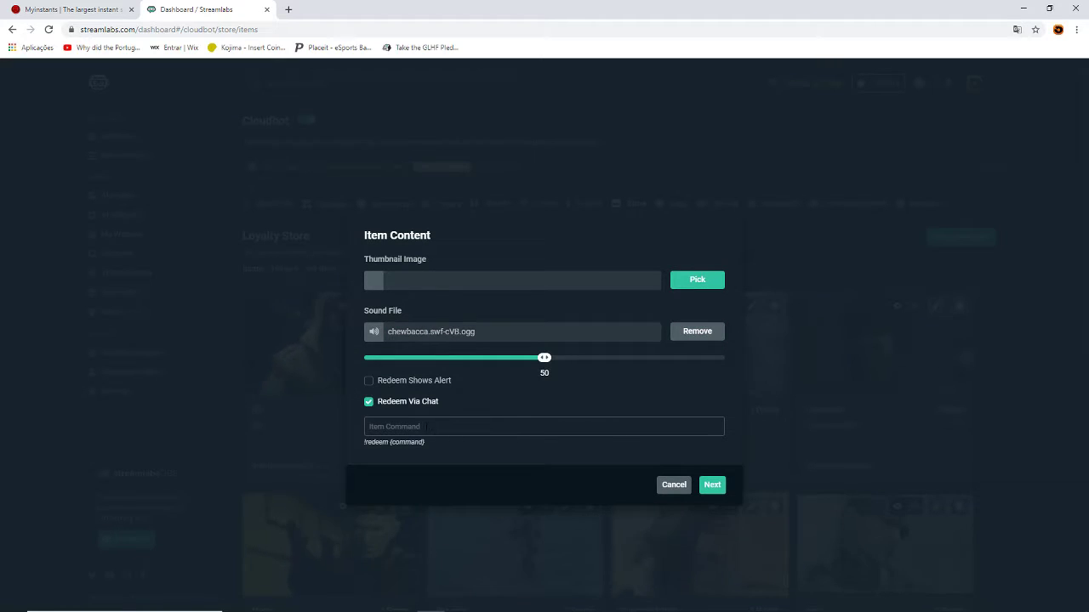
# Step: Enable the redemption alert and set the chat redeem command to !redeemchewi
pyautogui.click(403, 385)
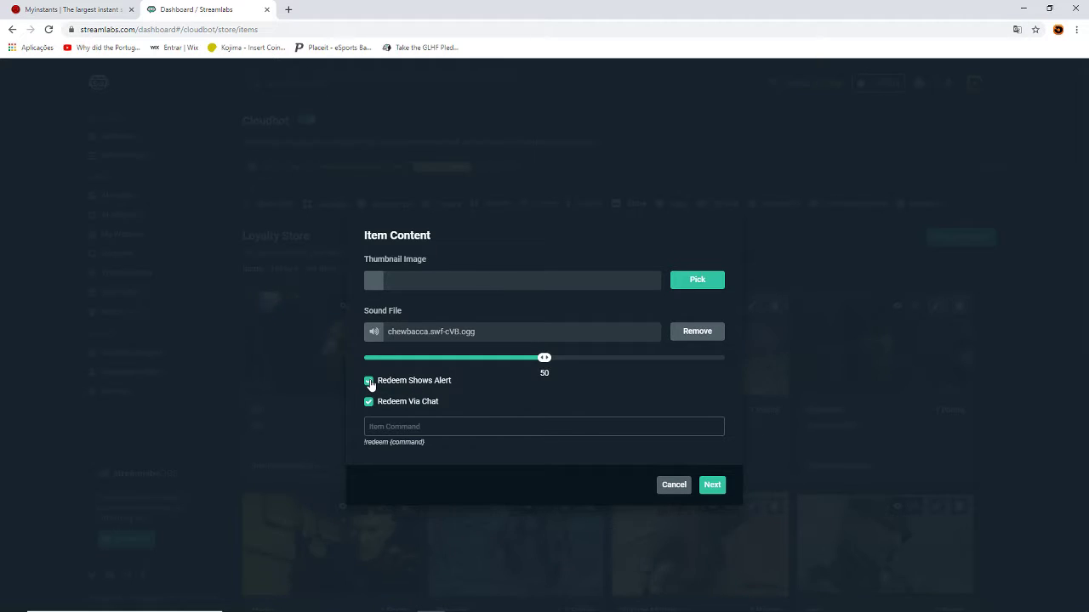
pyautogui.click(408, 426)
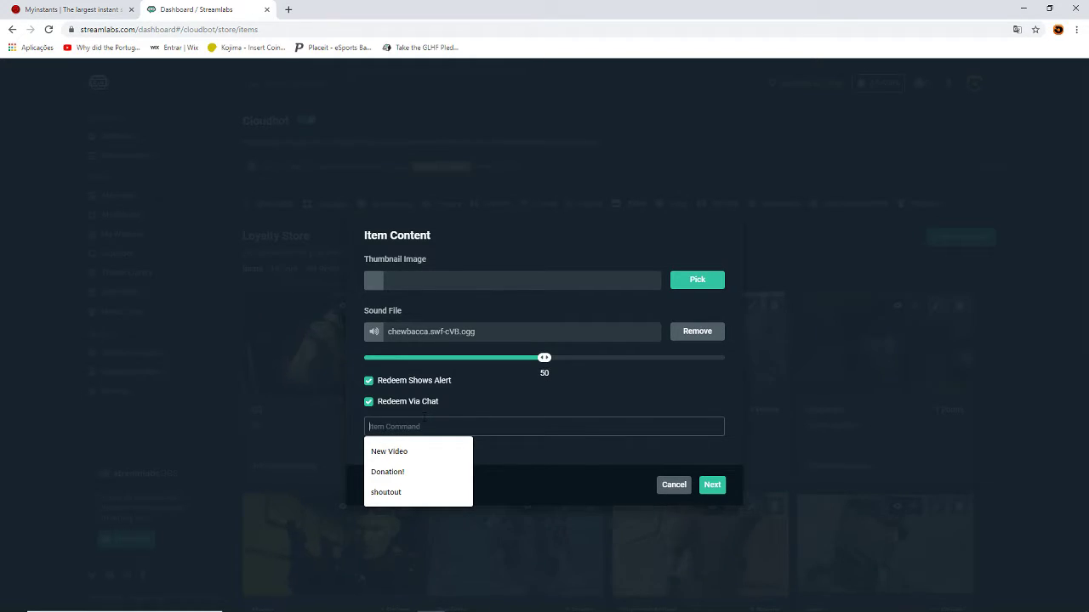
pyautogui.click(527, 453)
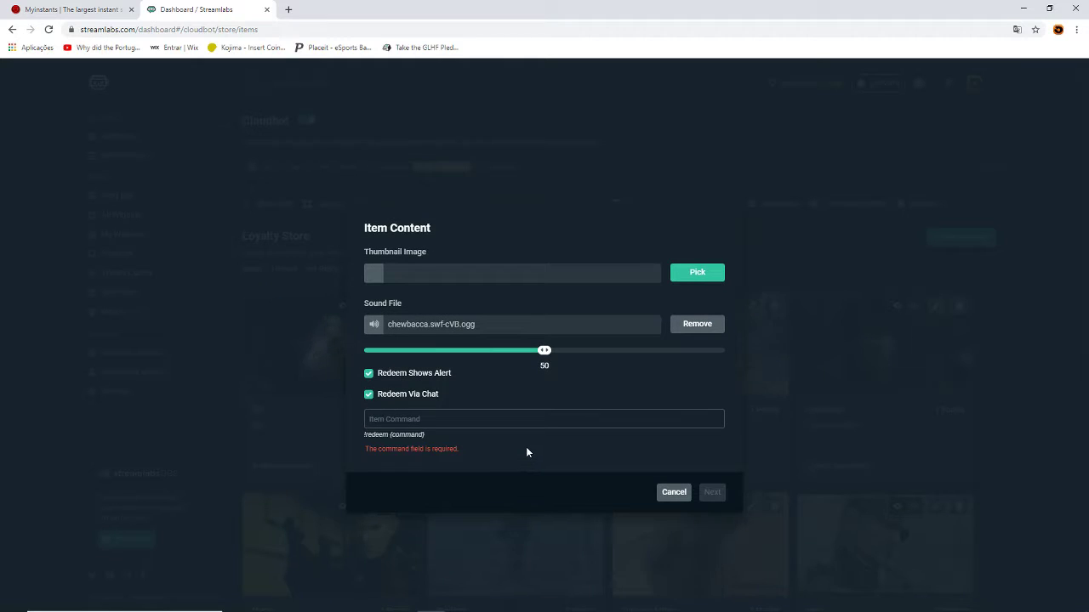
pyautogui.click(487, 422)
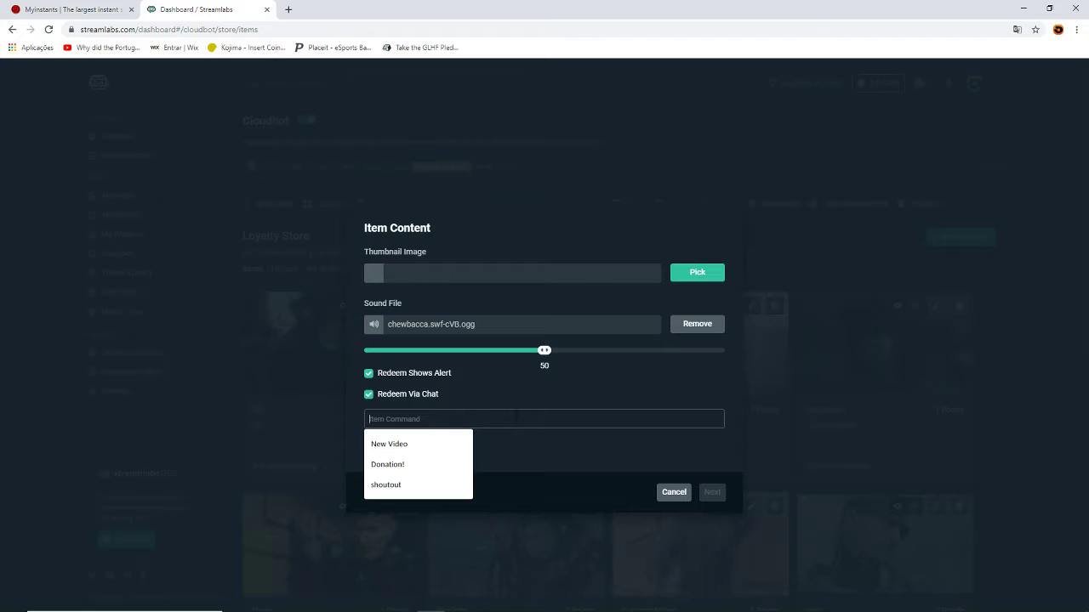
pyautogui.write('!')
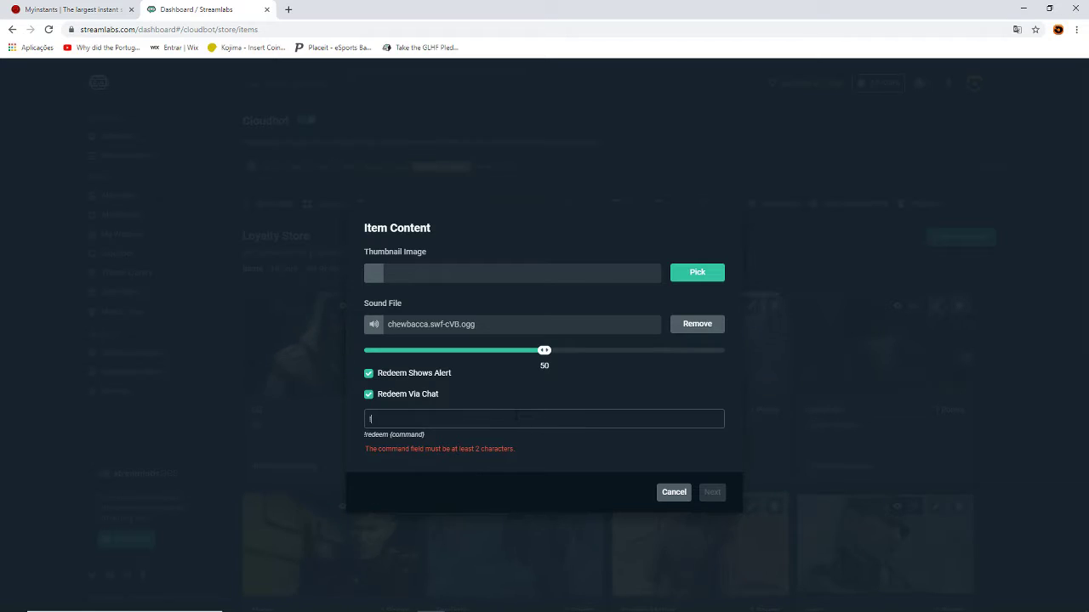
pyautogui.write('redeem')
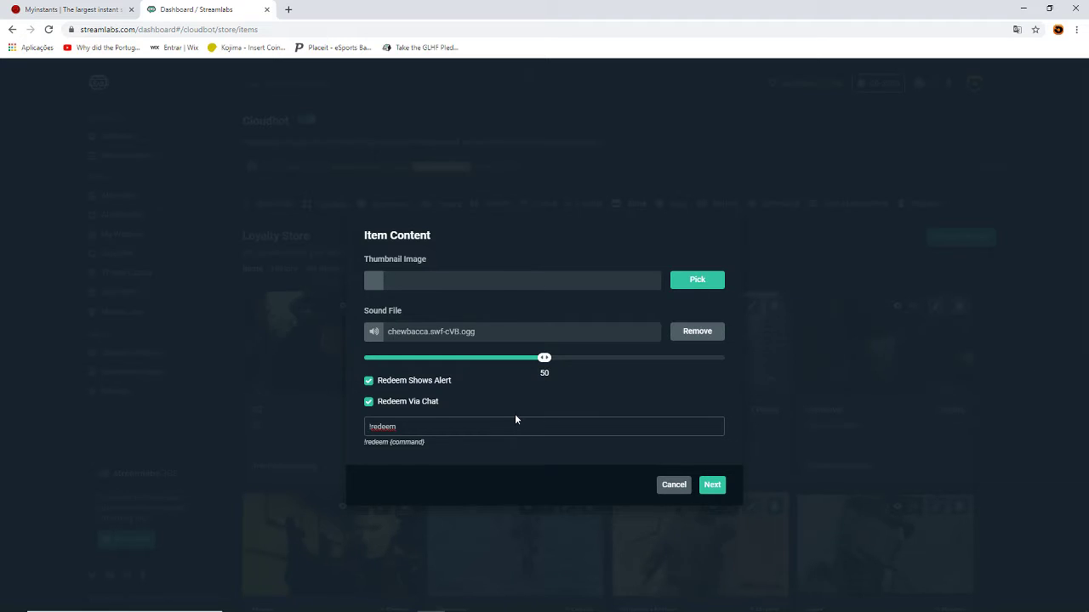
pyautogui.write('chewi')
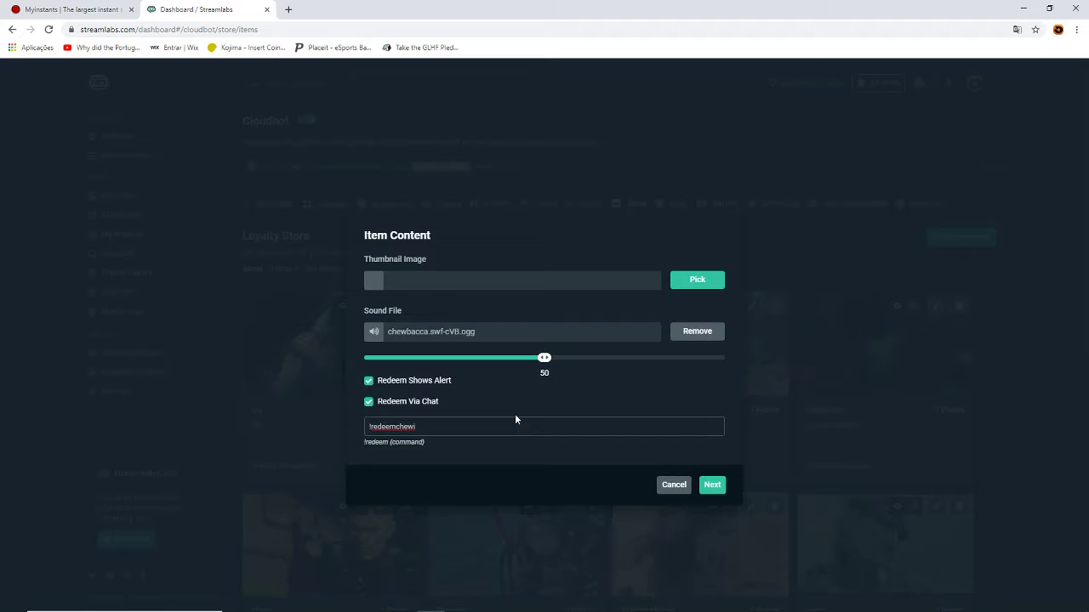
pyautogui.press('BackSpace')
pyautogui.press('BackSpace')
pyautogui.write('iw')
pyautogui.press('BackSpace')
pyautogui.press('BackSpace')
pyautogui.write('wi')
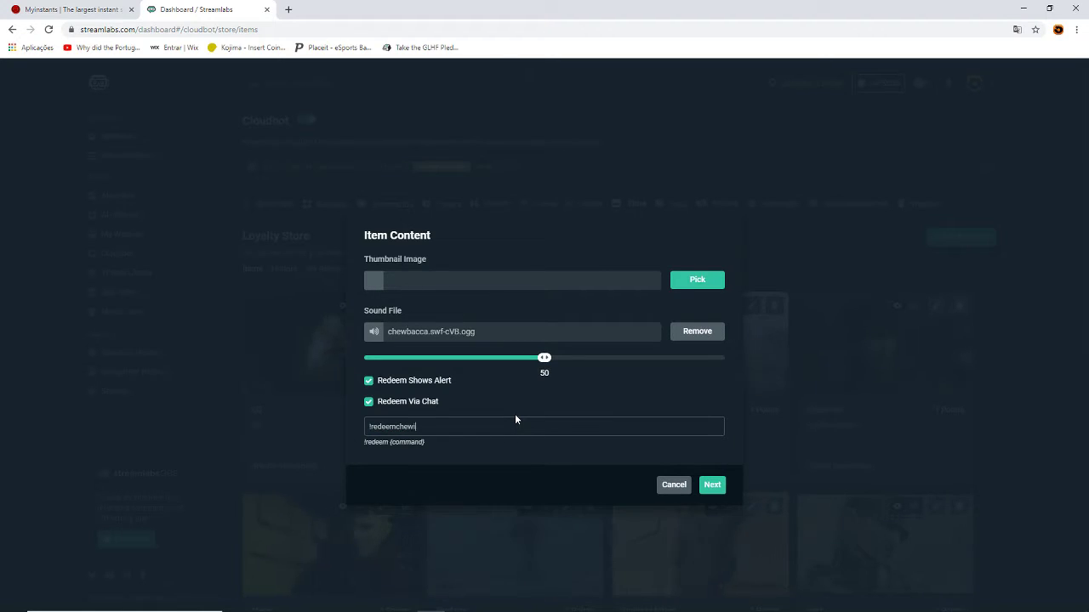
# Step: Choose amumu-classic.png from the Media Gallery as the perk's thumbnail image
pyautogui.click(712, 487)
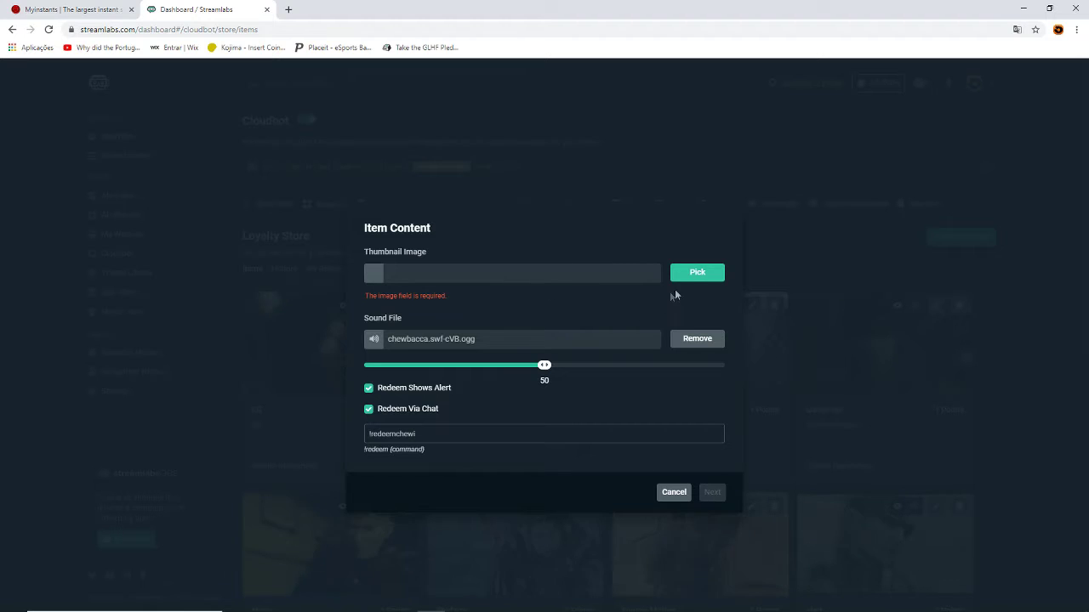
pyautogui.click(695, 272)
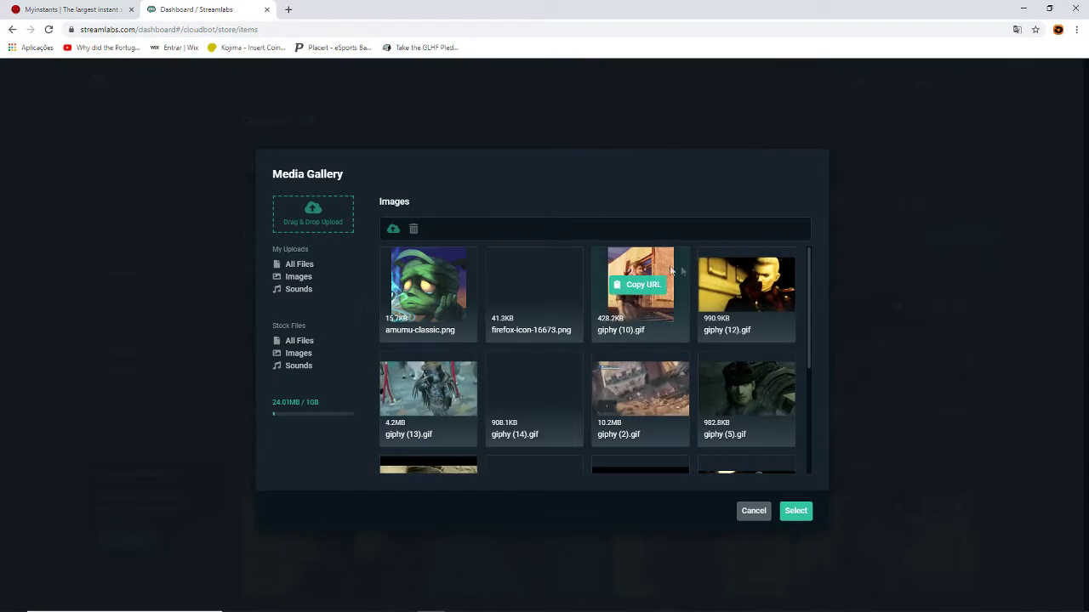
pyautogui.moveTo(442, 306)
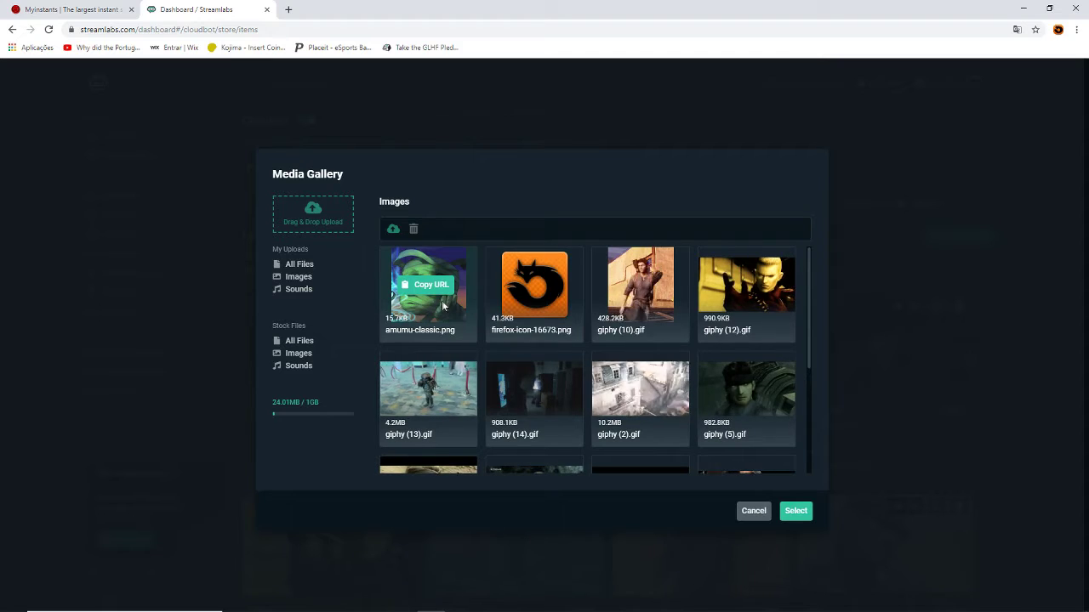
pyautogui.scroll(-2, 510, 387)
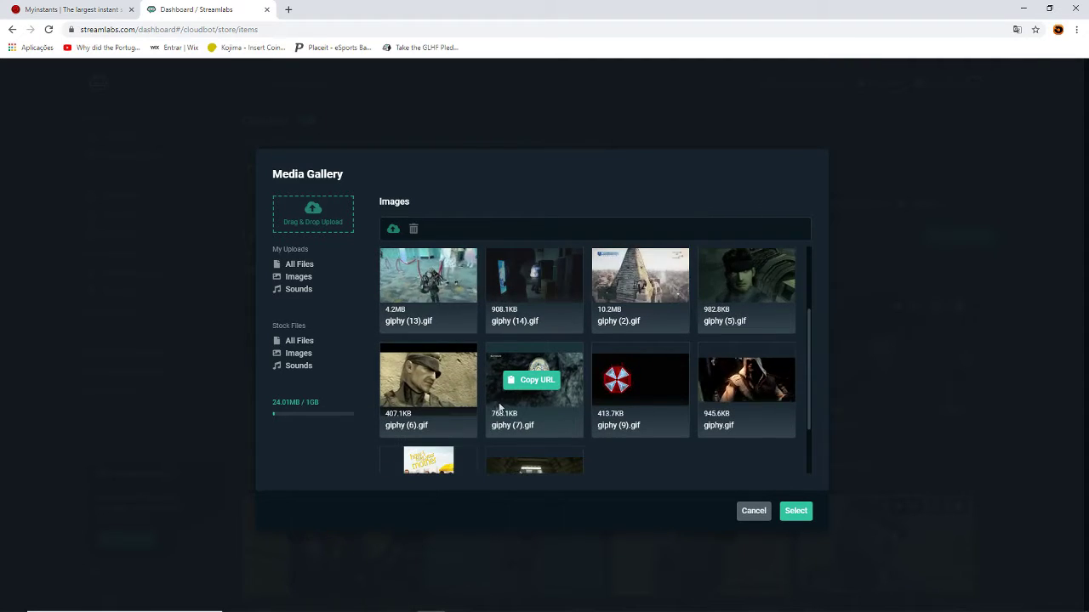
pyautogui.moveTo(503, 397)
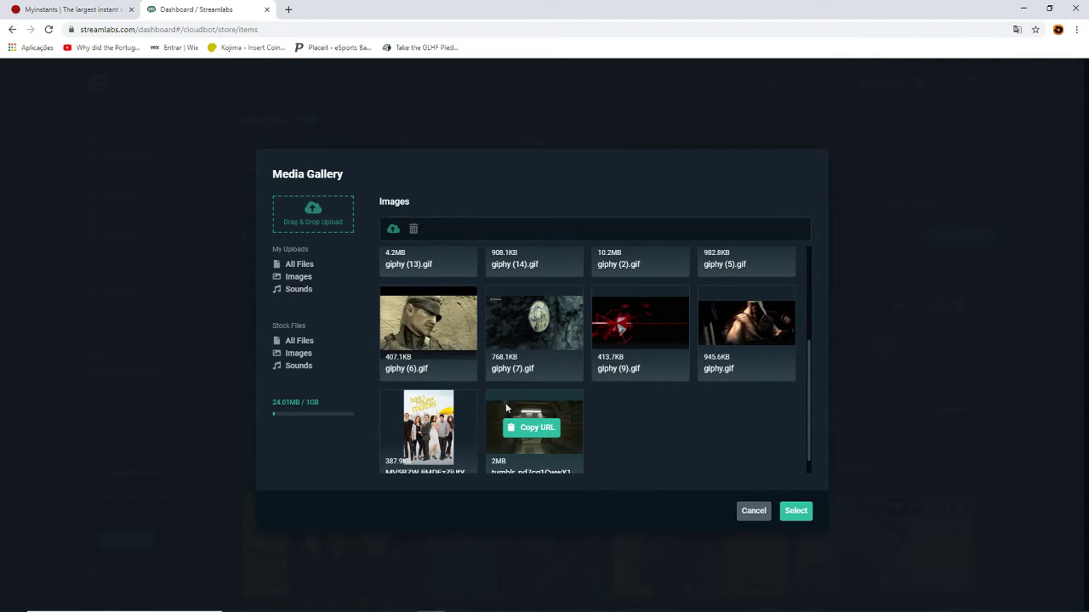
pyautogui.scroll(2, 606, 355)
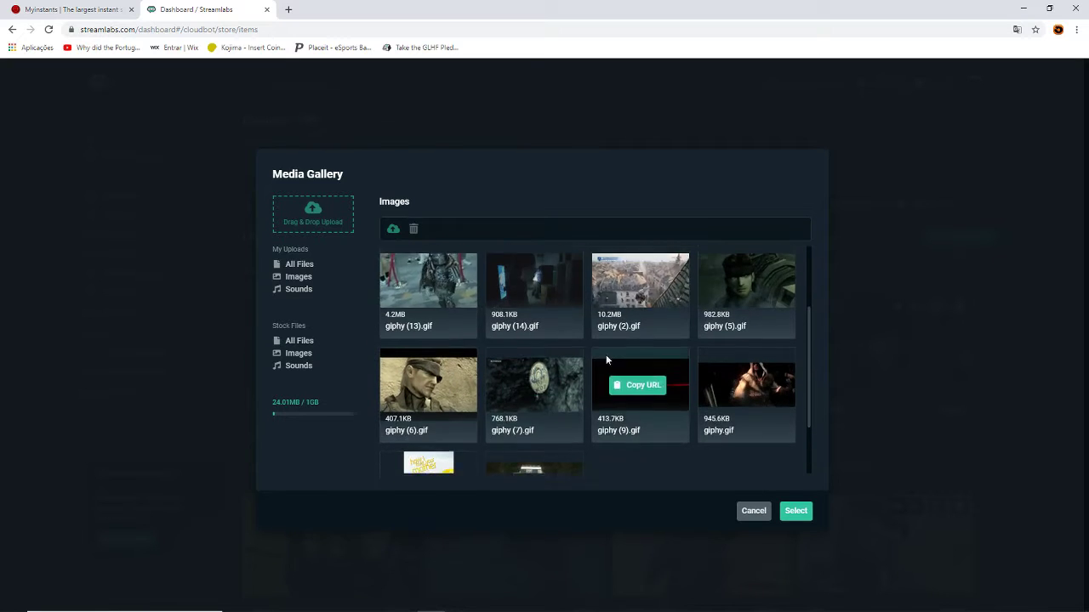
pyautogui.scroll(1, 638, 349)
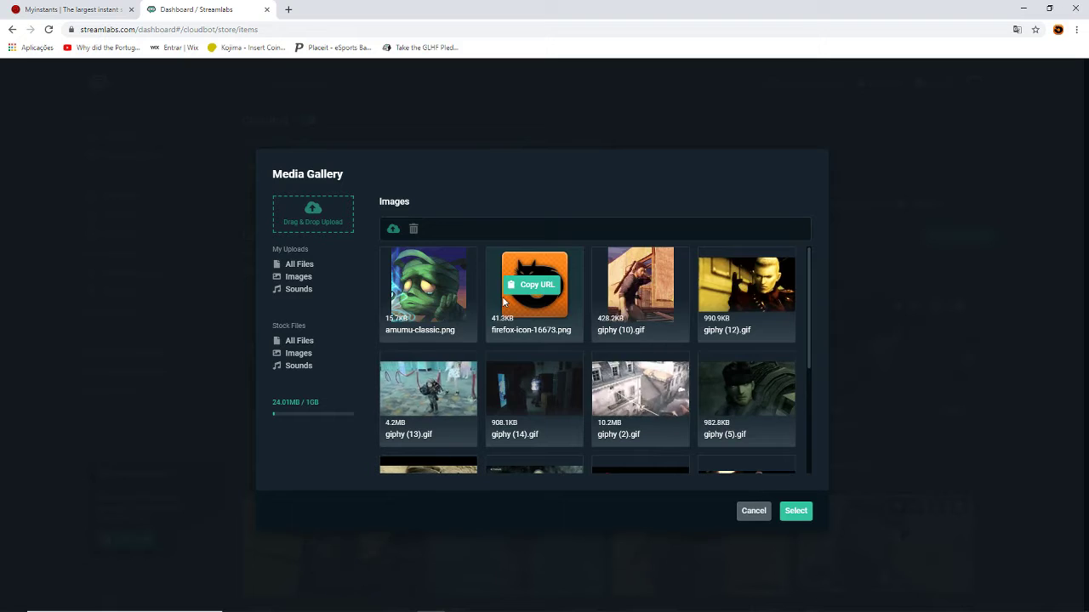
pyautogui.moveTo(430, 284)
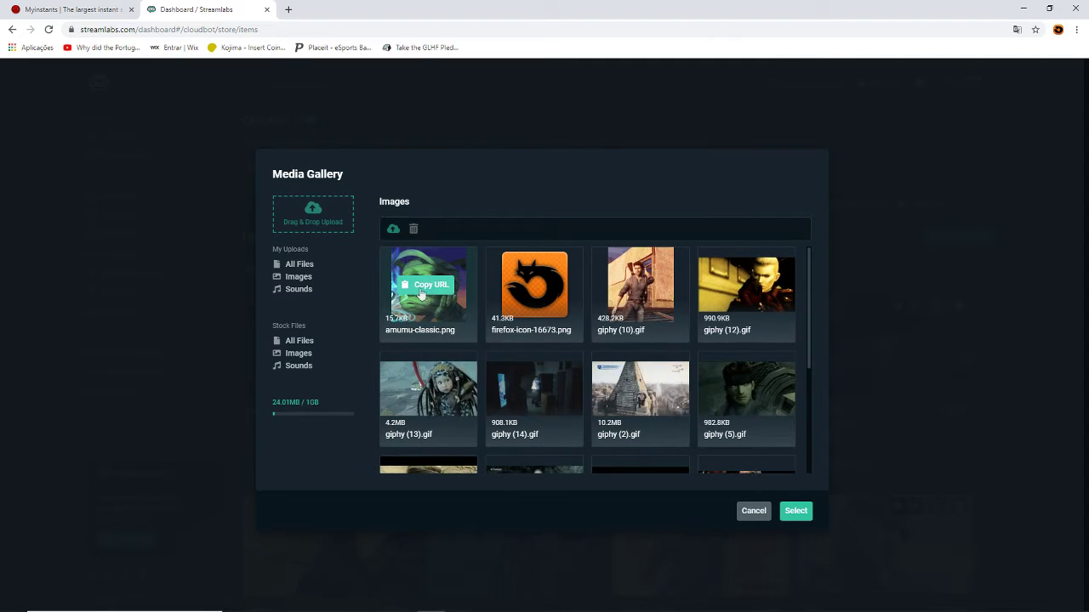
pyautogui.click(429, 388)
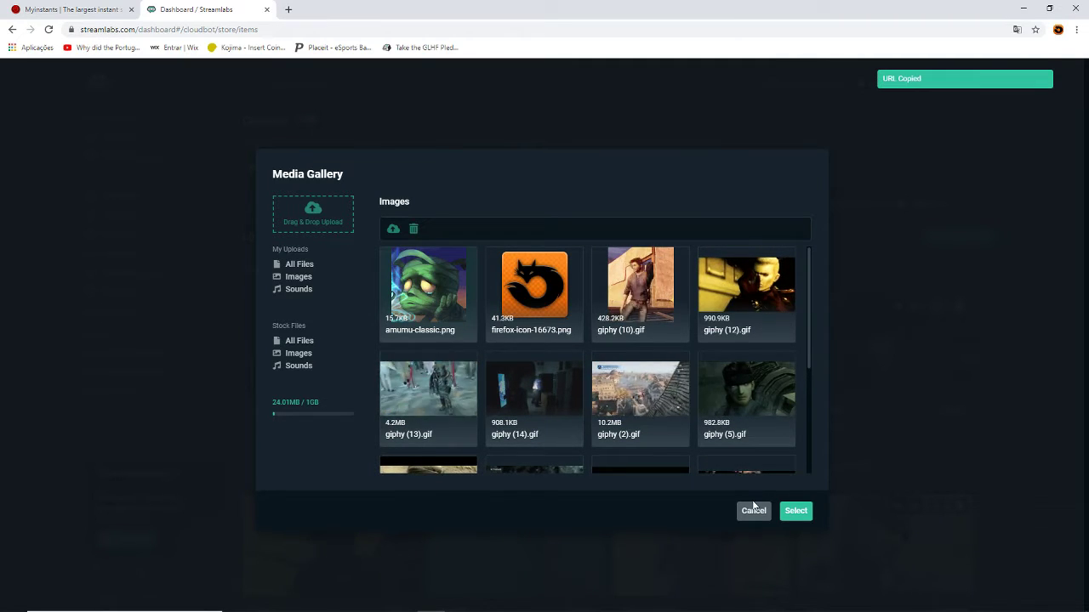
pyautogui.click(796, 511)
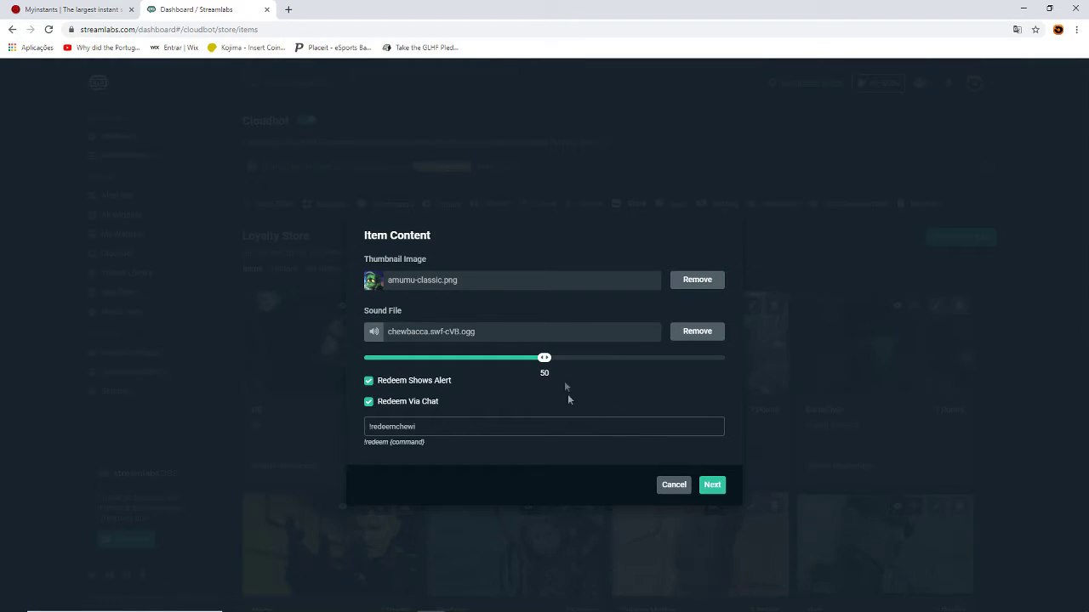
# Step: Finish the store item through its Requirements step and return to Streamlabs OBS
pyautogui.click(712, 486)
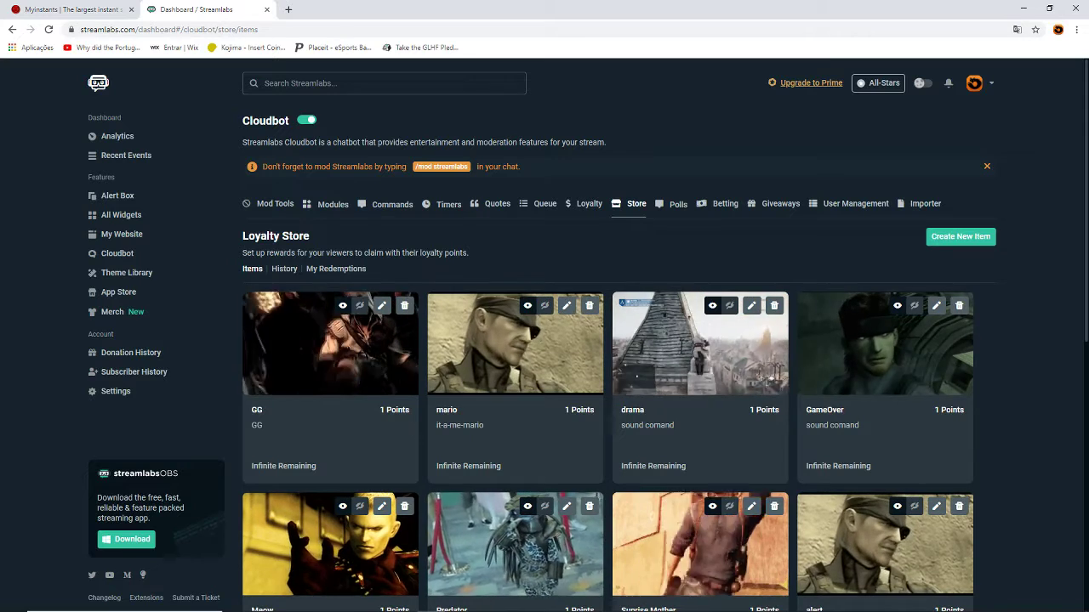
pyautogui.hotkey('alt', 'Tab')
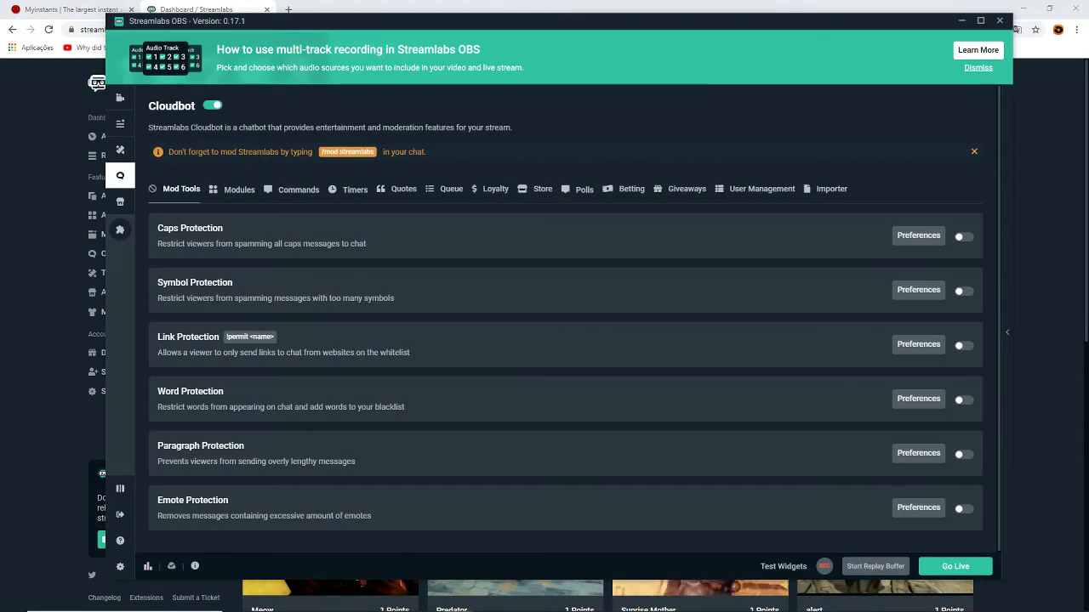
# Step: In the Editor, hide the Event List source and open the Stream Chat panel
pyautogui.click(121, 125)
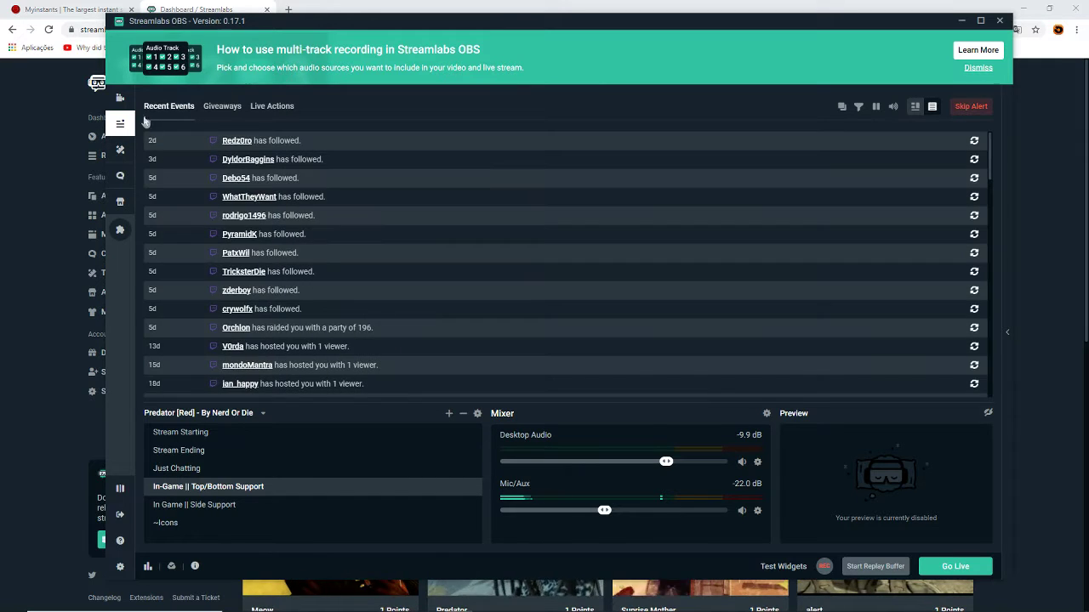
pyautogui.click(125, 100)
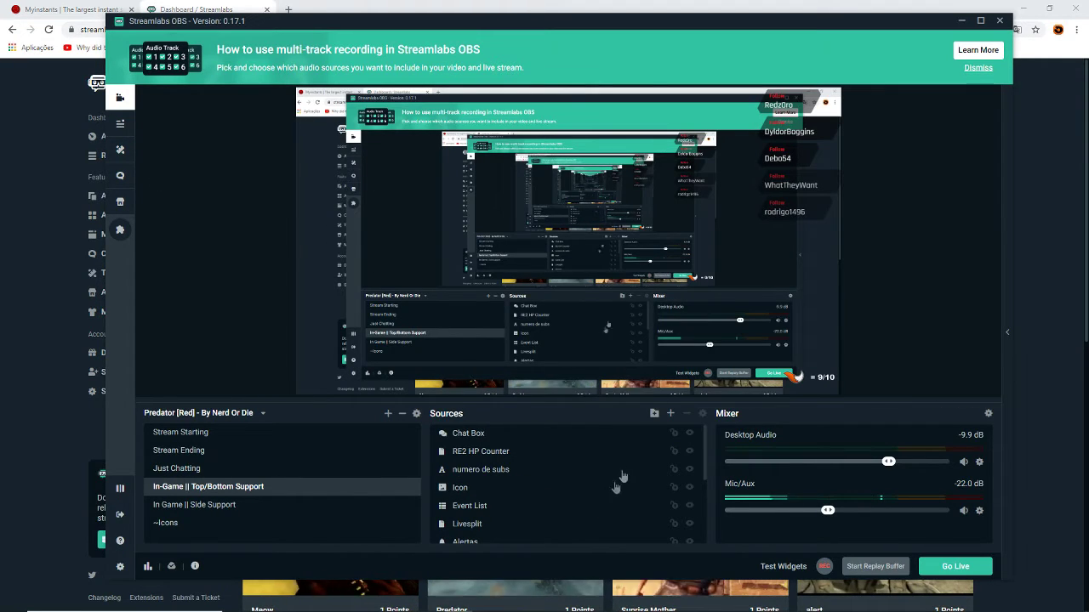
pyautogui.click(692, 473)
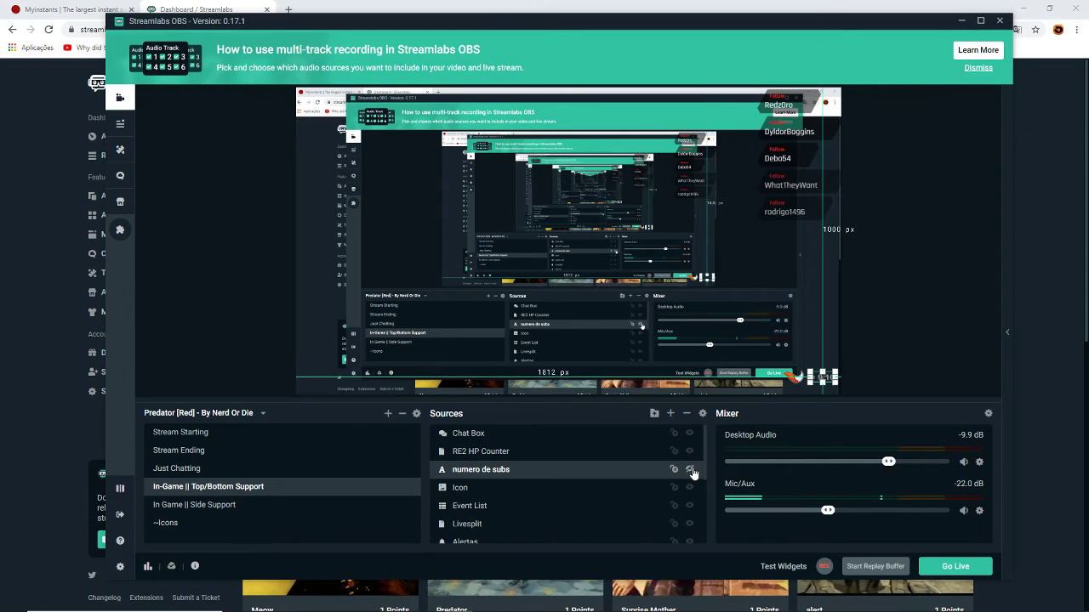
pyautogui.click(688, 506)
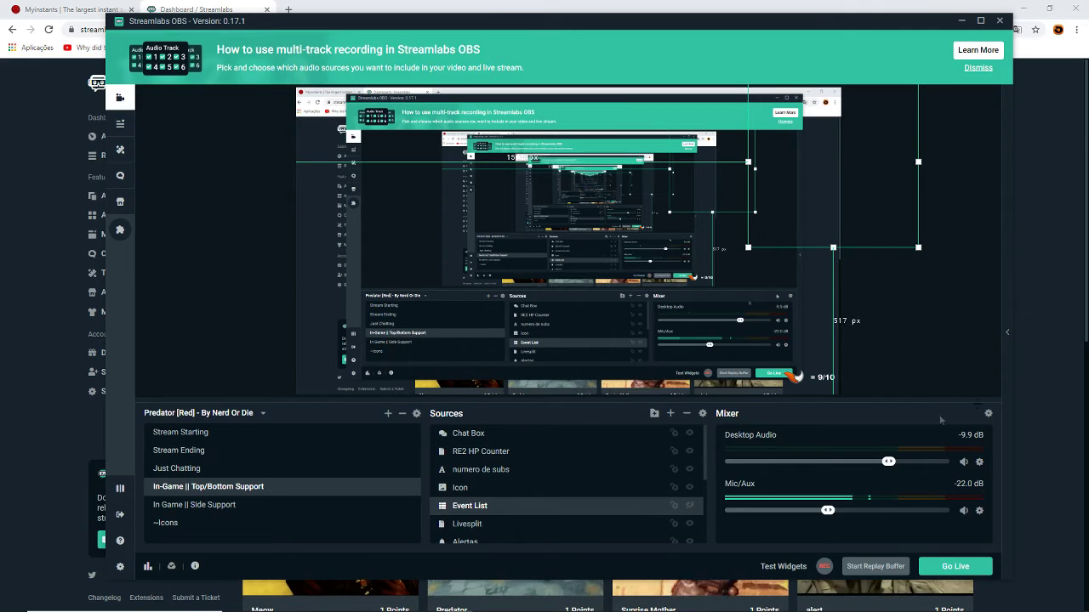
pyautogui.click(1007, 333)
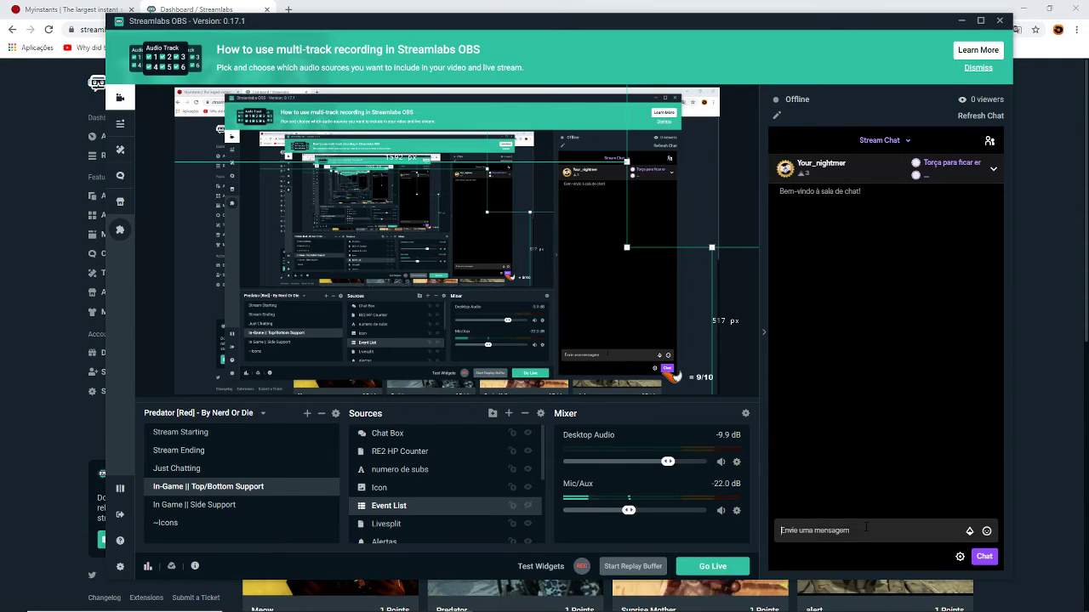
pyautogui.click(866, 529)
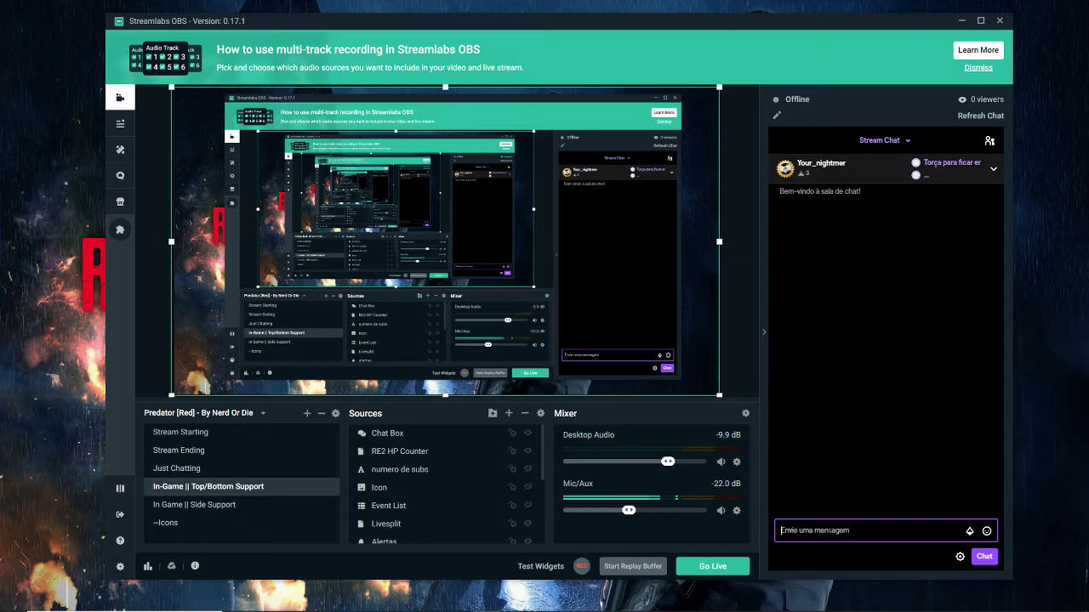
# Step: Send !redeem chewi in the stream chat to redeem the Chewbacca item
pyautogui.write('!redeem chewi')
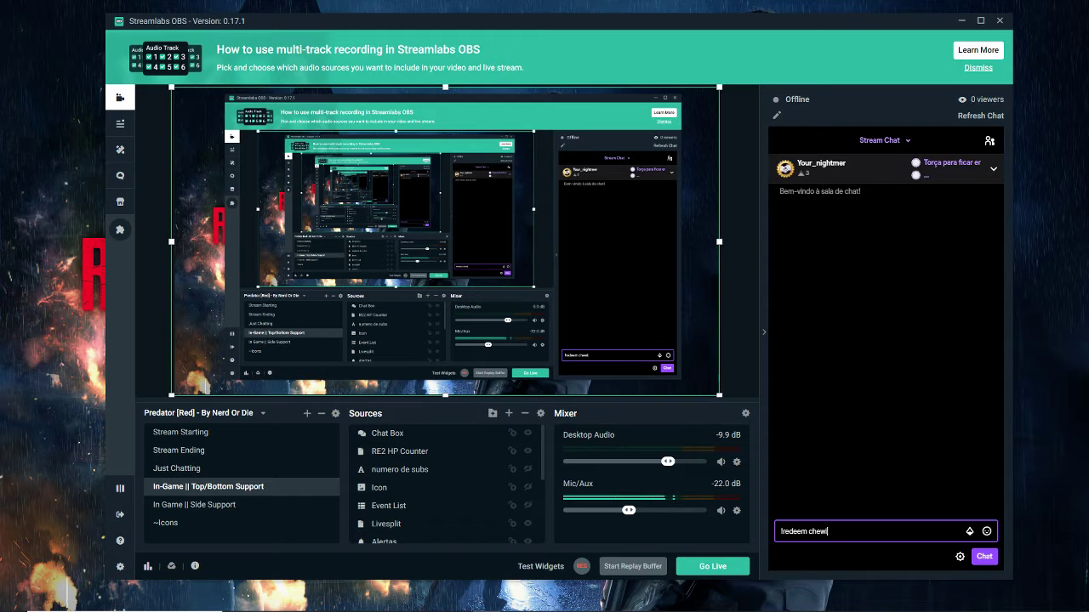
pyautogui.press('Return')
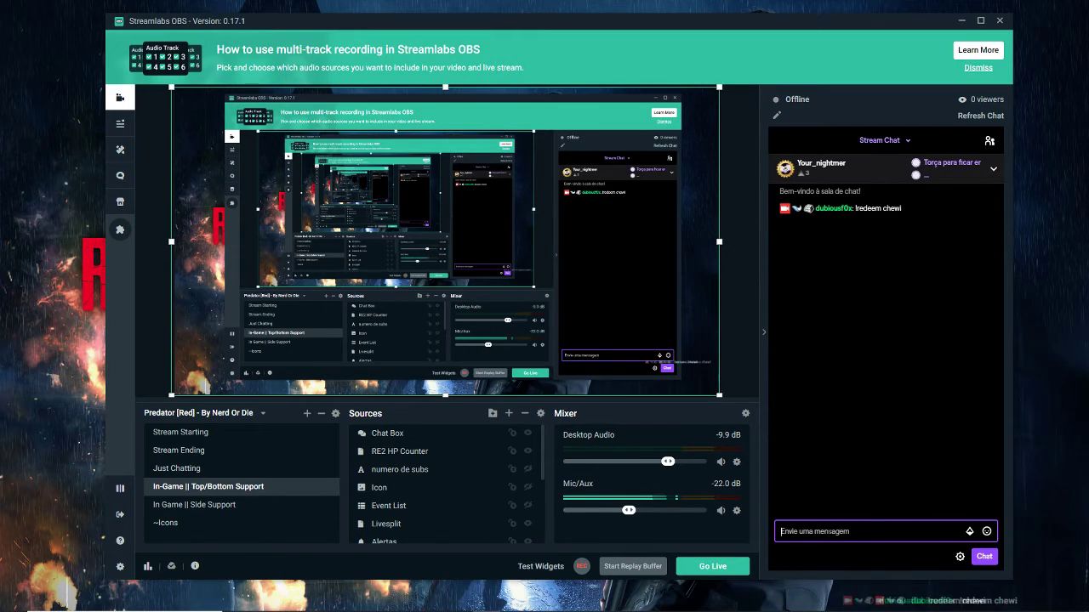